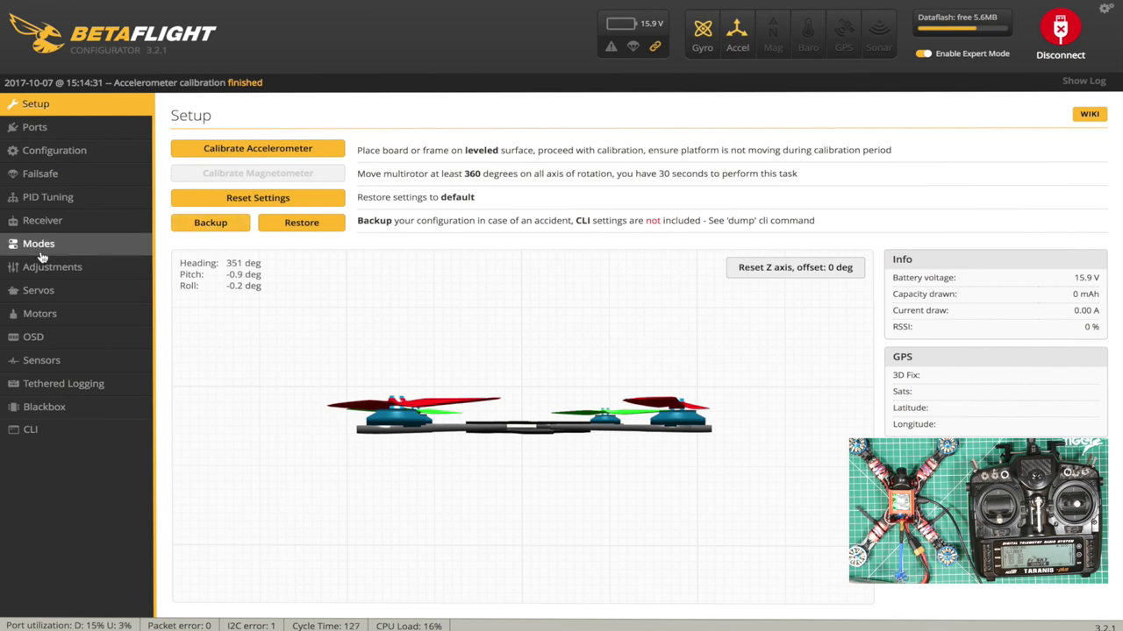
# Query the flight controller's firmware version by running the version command in the CLI
pyautogui.click(35, 429)
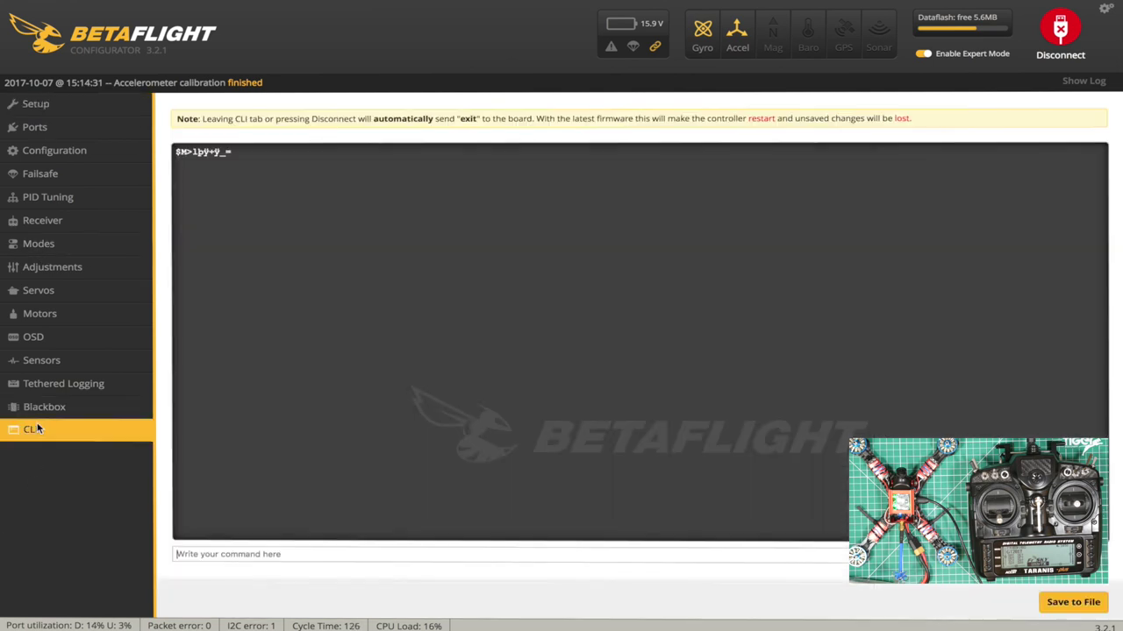
pyautogui.write('ve')
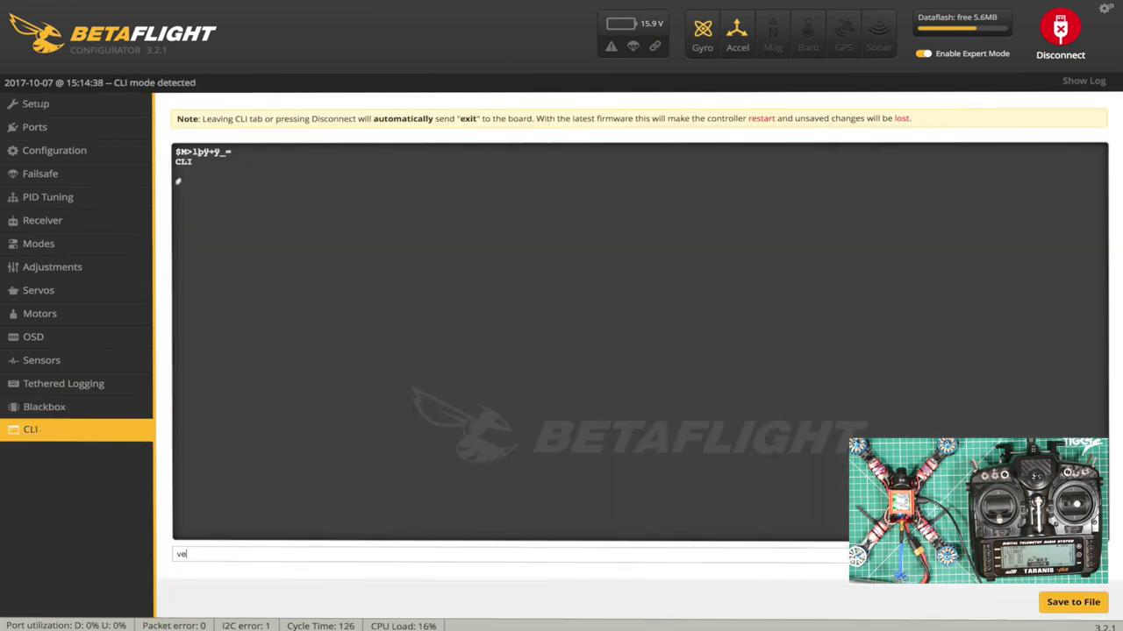
pyautogui.write('rsion')
pyautogui.press('Return')
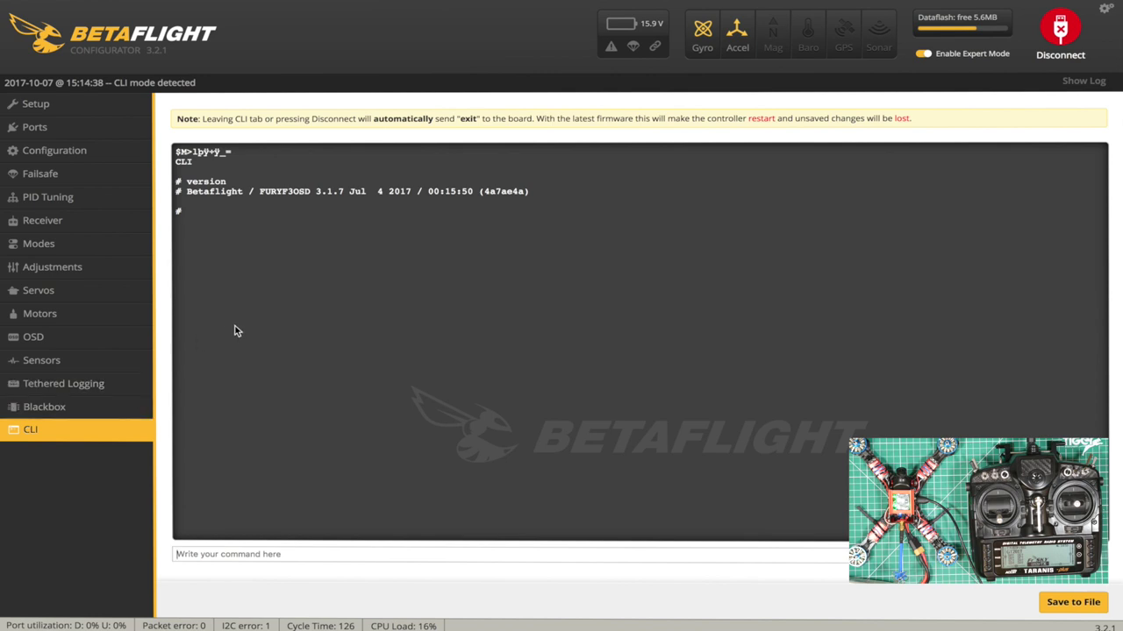
# Leave the CLI, reconnect to the flight controller and view its Ports settings
pyautogui.click(41, 111)
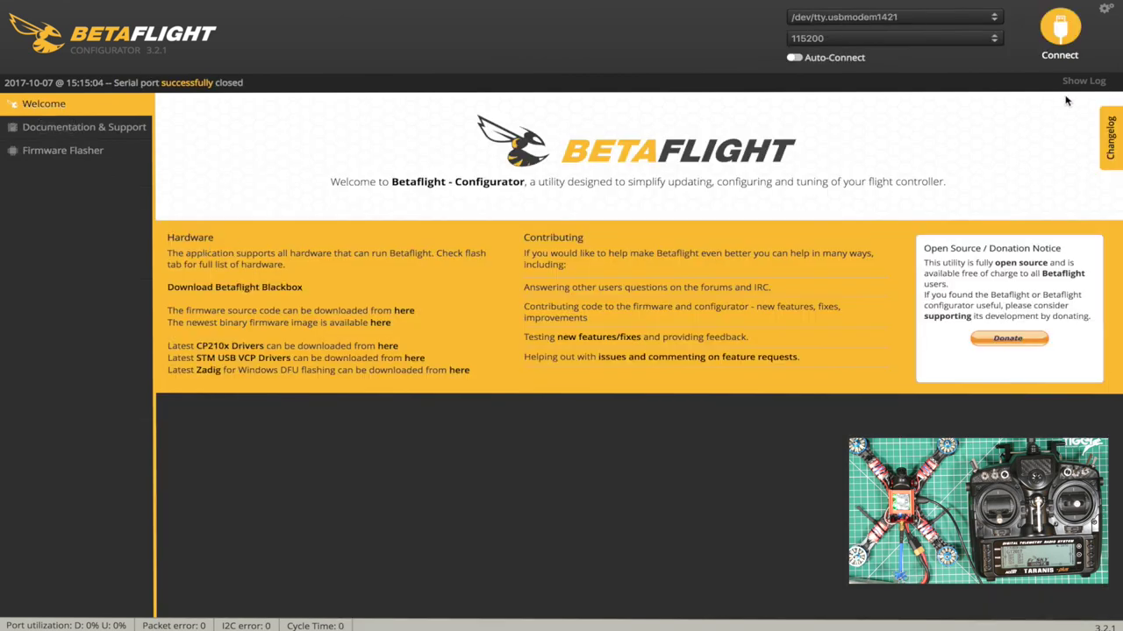
pyautogui.click(1060, 33)
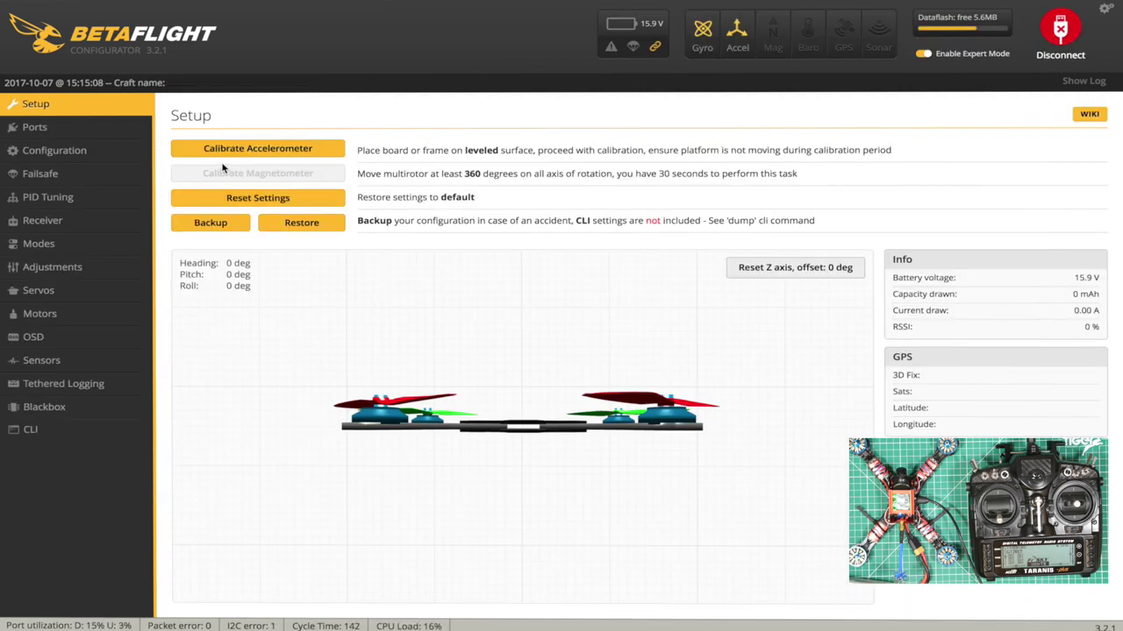
pyautogui.click(58, 130)
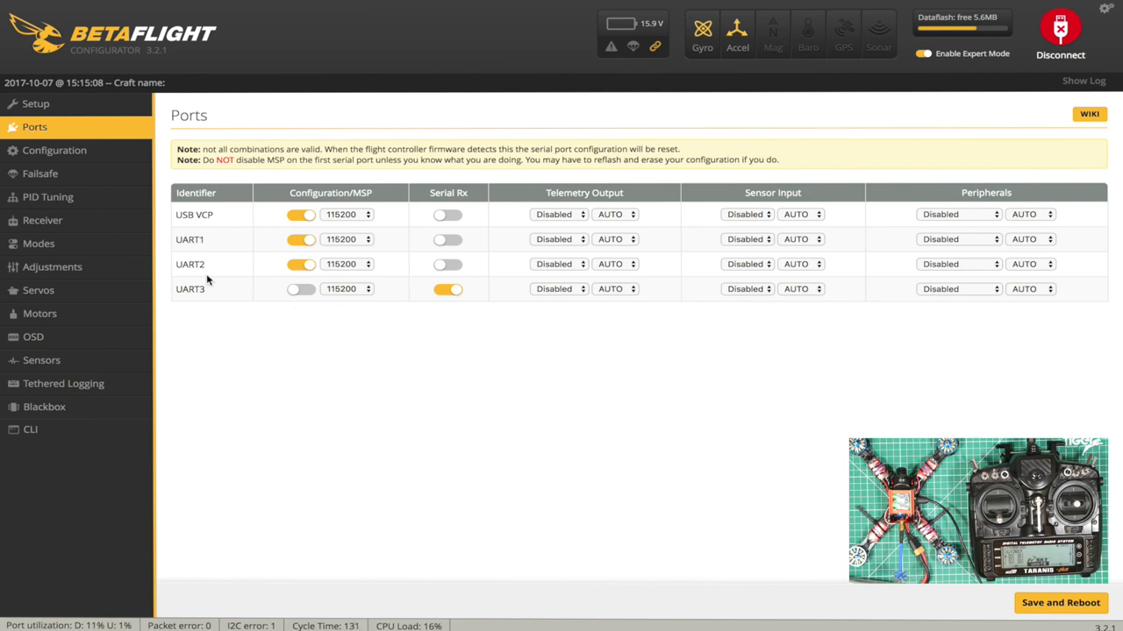
# Review the motor, system and receiver settings in Configuration and enable the TELEMETRY feature
pyautogui.click(67, 155)
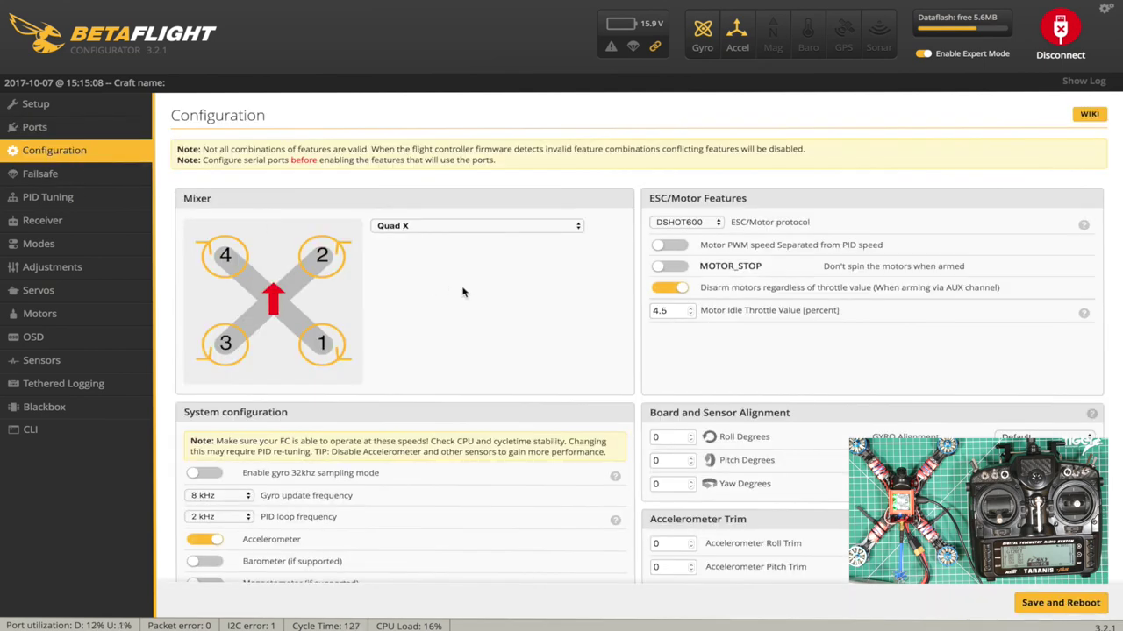
pyautogui.scroll(-2, 463, 293)
pyautogui.scroll(2, 463, 292)
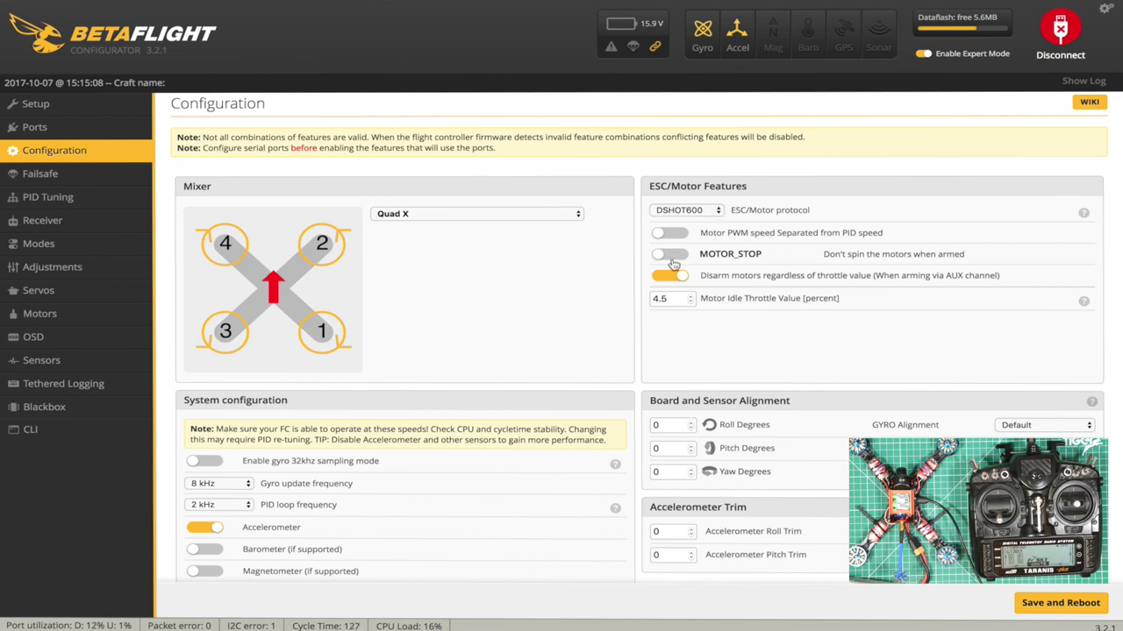
pyautogui.scroll(-5, 685, 257)
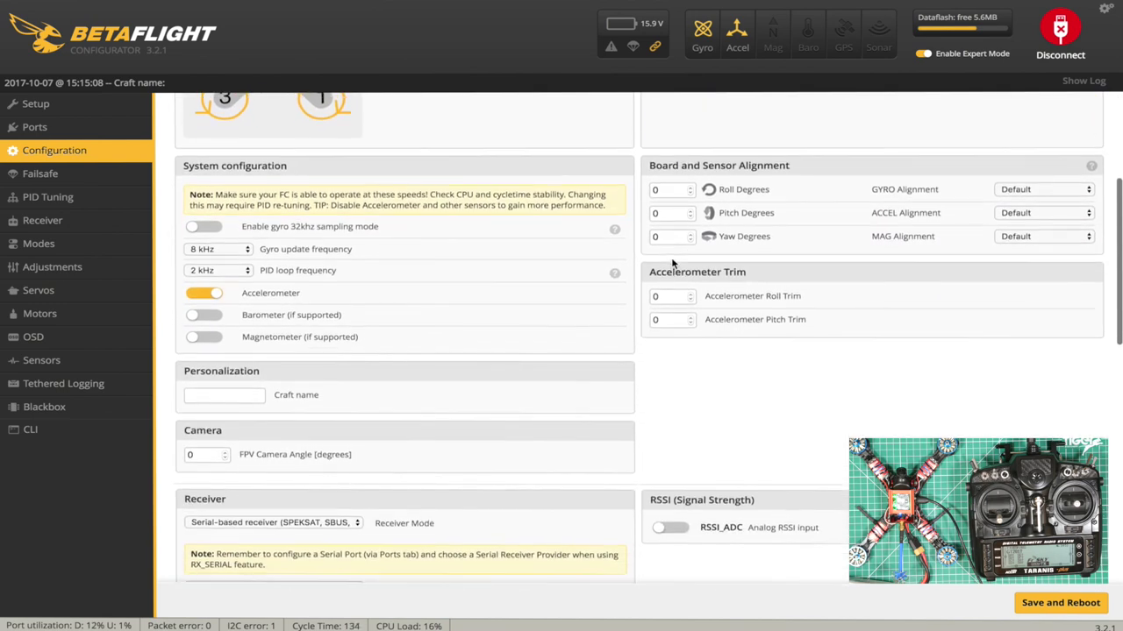
pyautogui.scroll(-4, 672, 263)
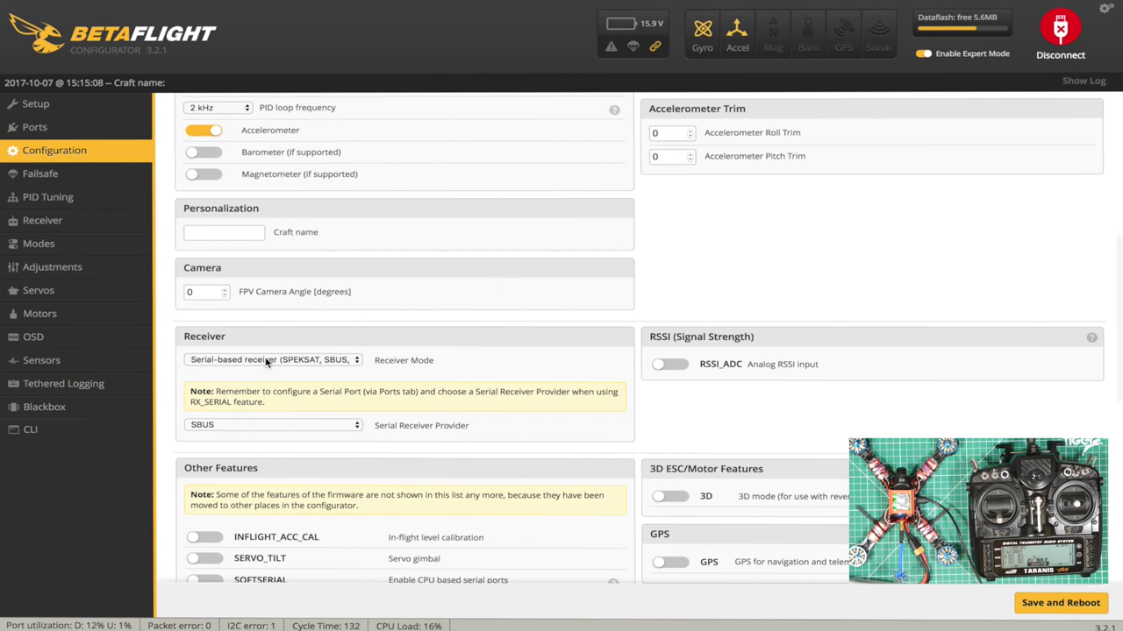
pyautogui.scroll(-4, 247, 425)
pyautogui.scroll(-3, 247, 424)
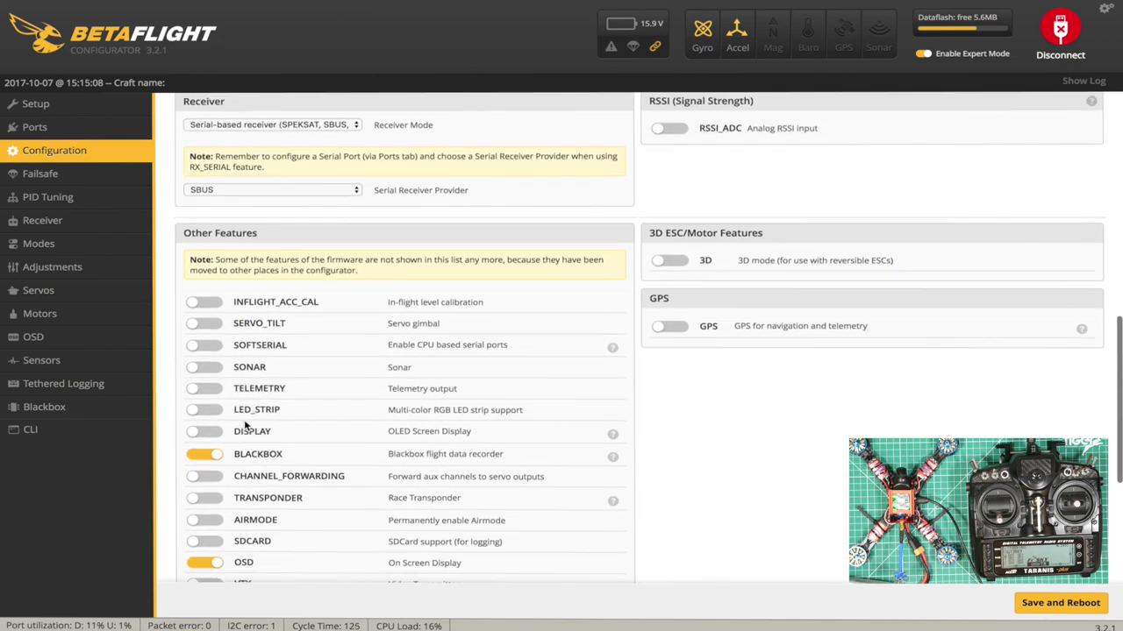
pyautogui.click(207, 336)
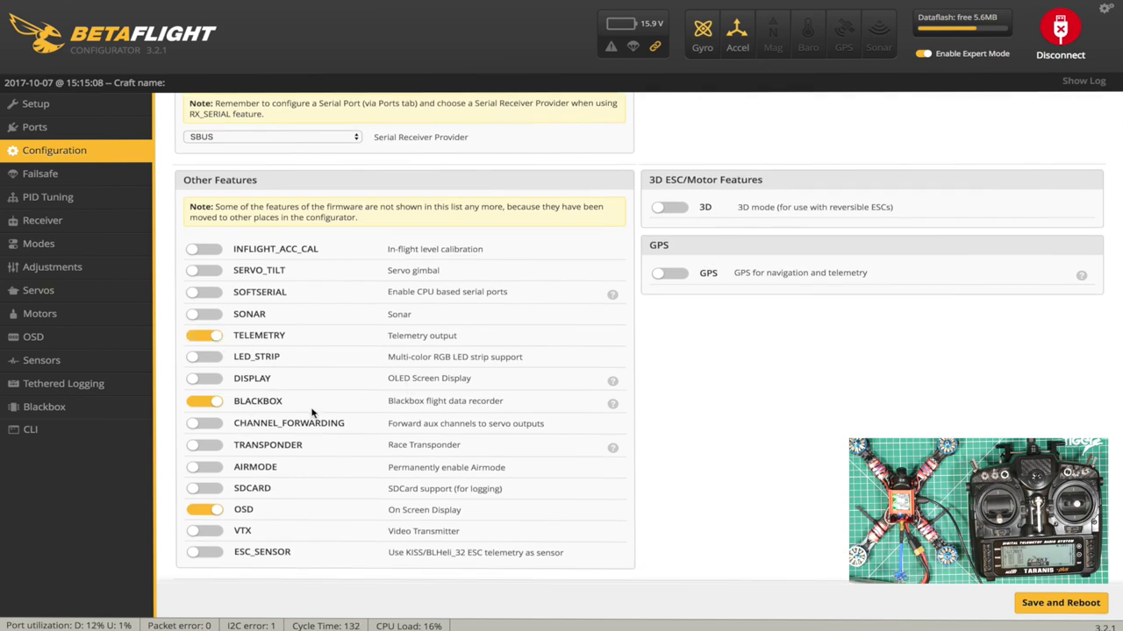
# Check the remaining features and battery voltage settings, and save the configuration with a reboot
pyautogui.scroll(-1, 307, 419)
pyautogui.scroll(-2, 310, 351)
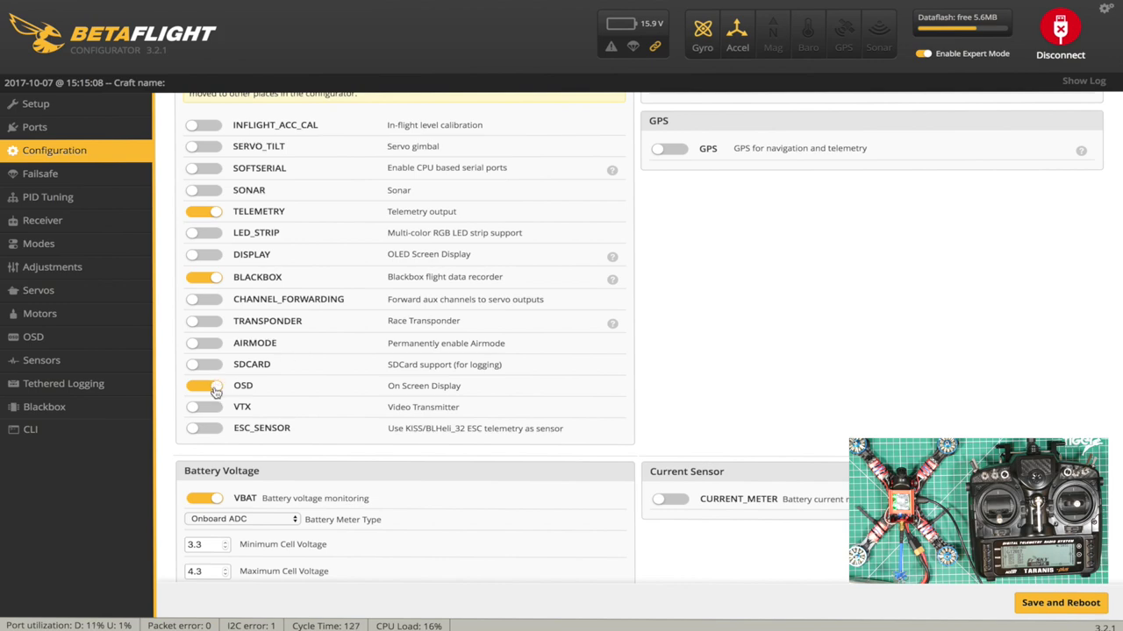
pyautogui.scroll(-2, 249, 420)
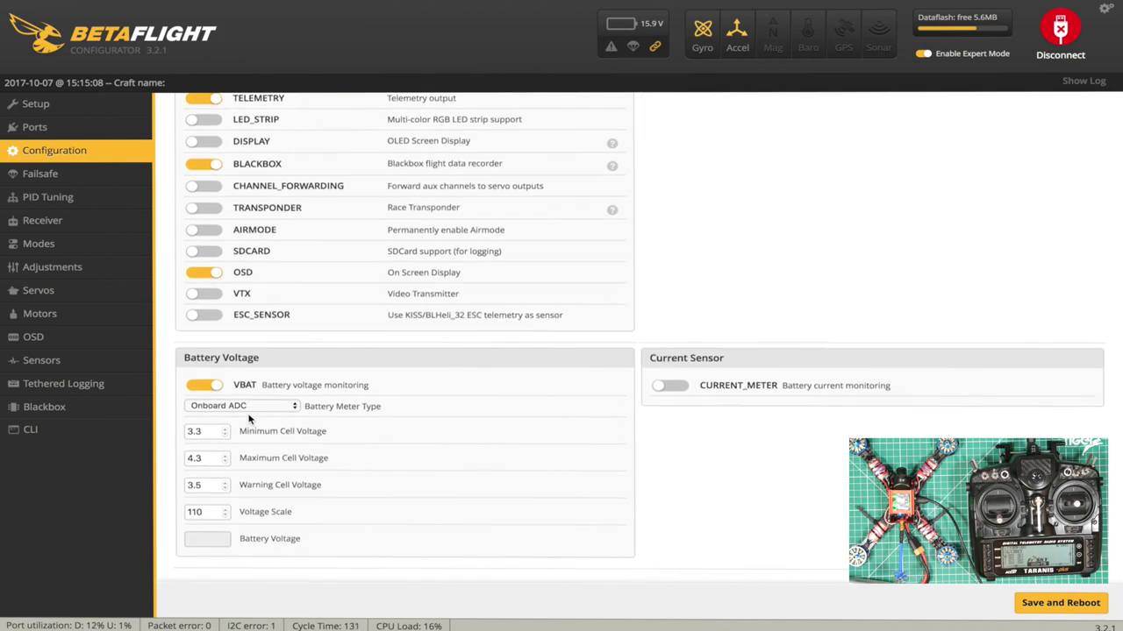
pyautogui.scroll(4, 739, 583)
pyautogui.click(1060, 604)
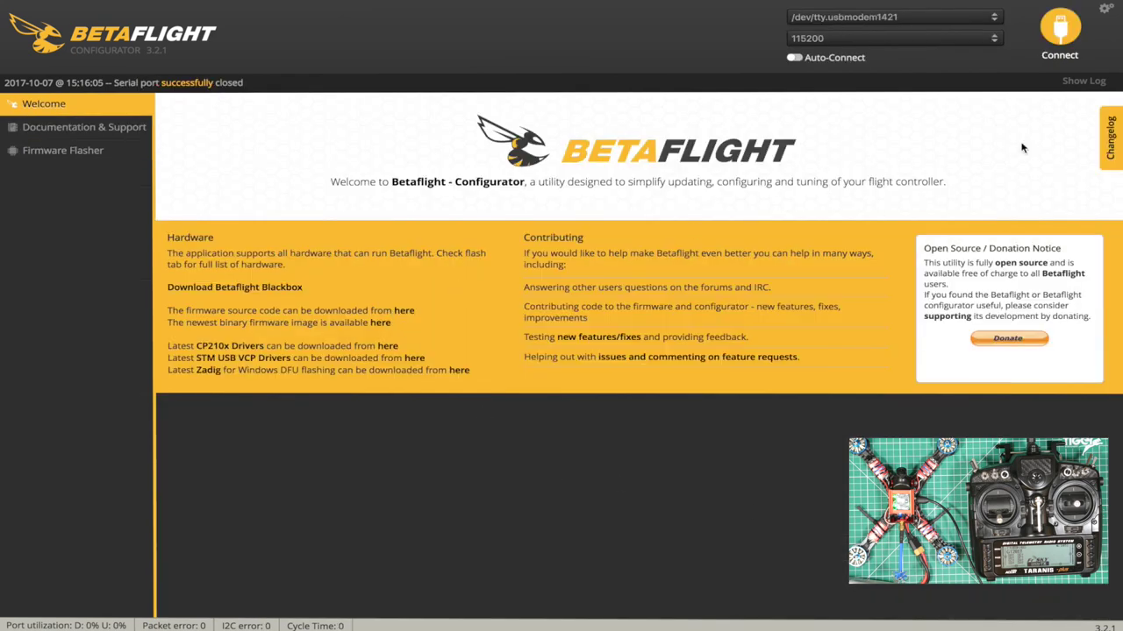
# Reconnect to the flight controller and view its Failsafe settings
pyautogui.click(1062, 32)
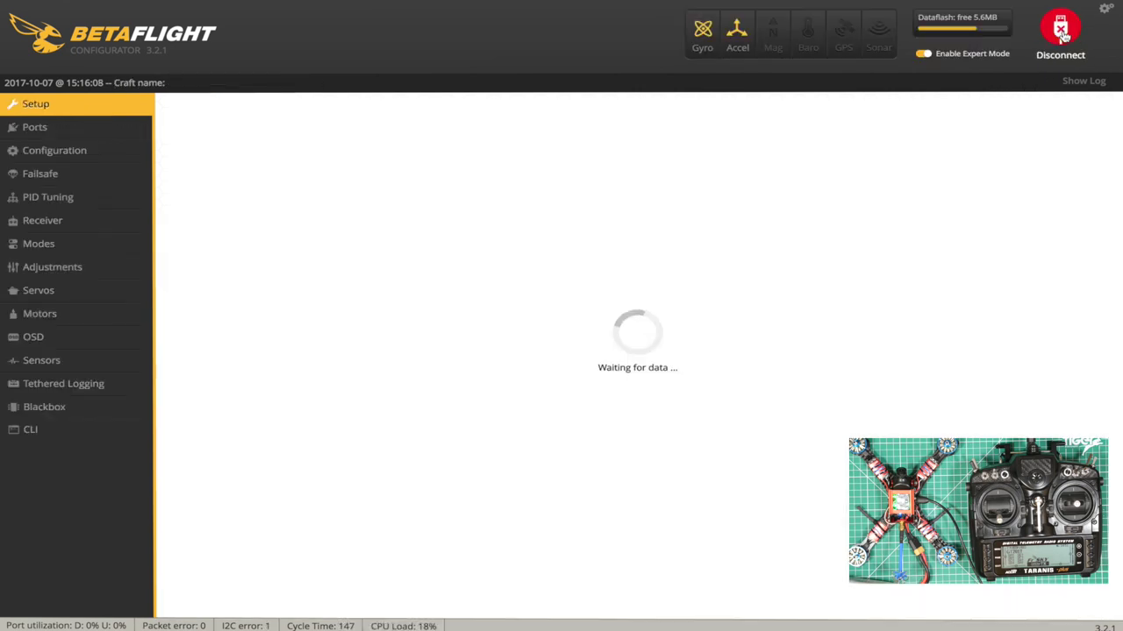
pyautogui.click(60, 150)
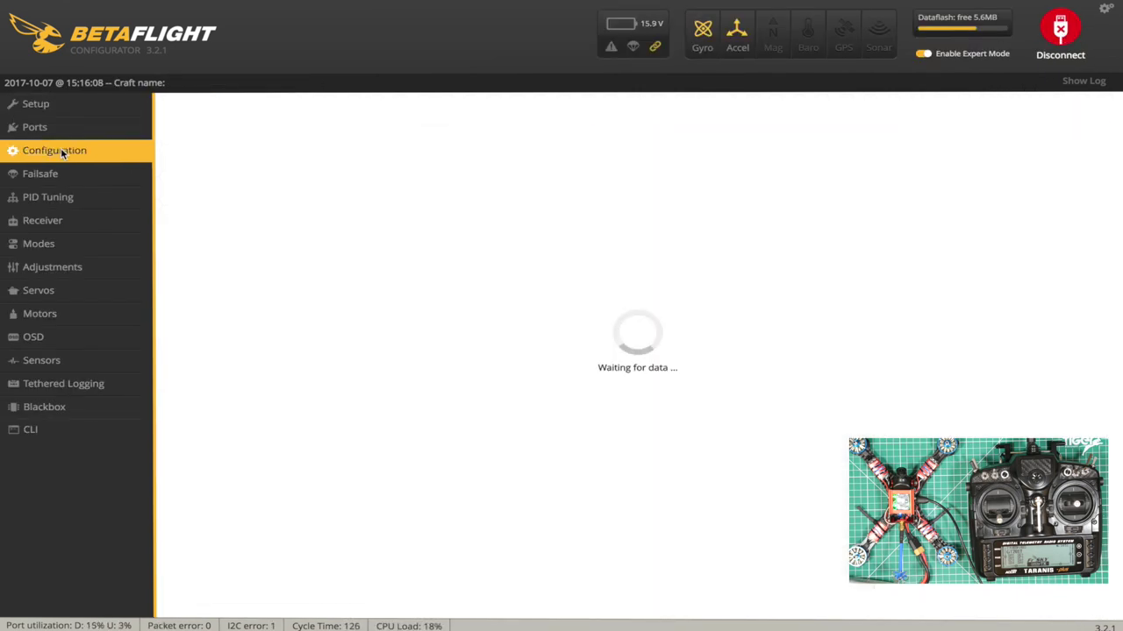
pyautogui.click(59, 178)
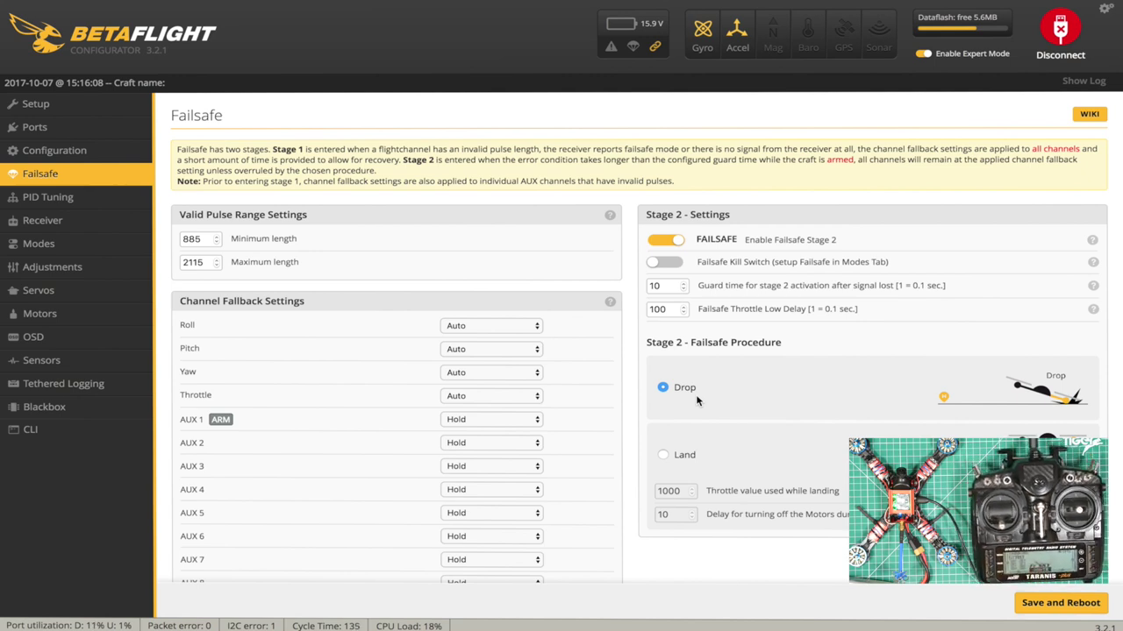
# In PID Tuning, switch through Profile 2 and Profile 3 and return to Profile 1
pyautogui.click(76, 196)
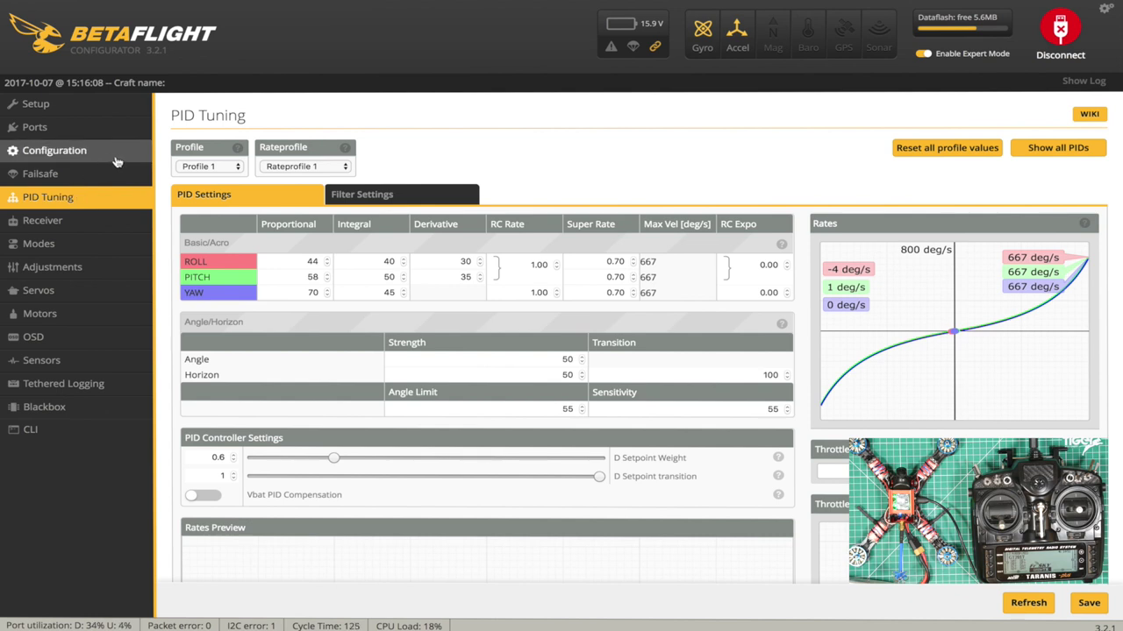
pyautogui.click(236, 166)
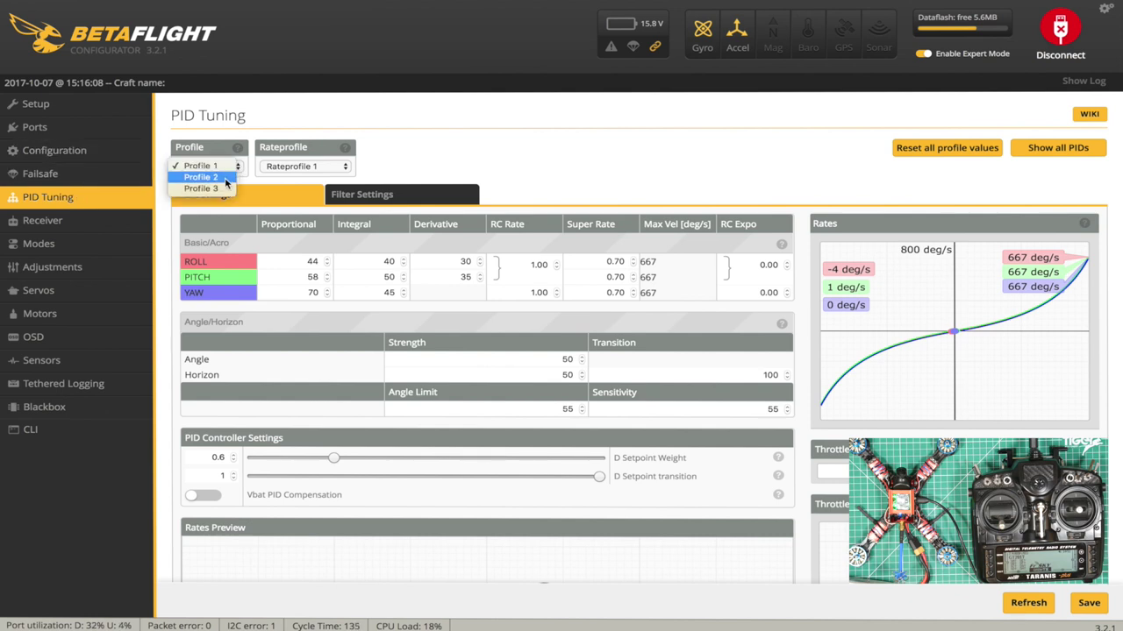
pyautogui.click(225, 178)
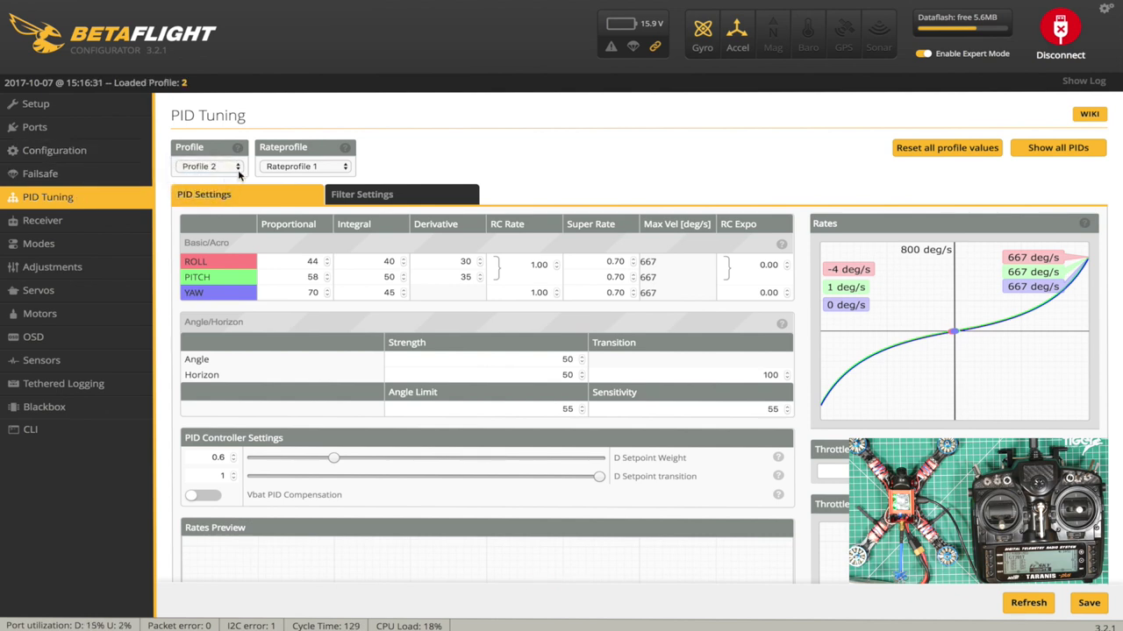
pyautogui.click(238, 175)
pyautogui.click(234, 180)
pyautogui.click(234, 165)
pyautogui.click(210, 145)
# Switch through Rateprofile 2 and Rateprofile 3 and return to Rateprofile 1
pyautogui.click(338, 167)
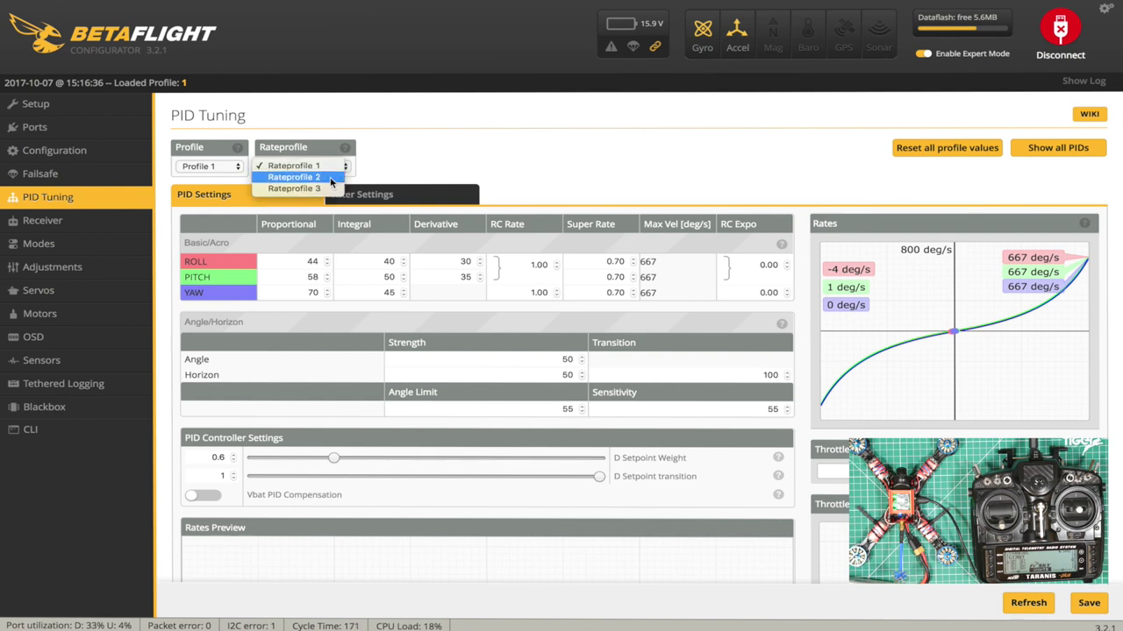
pyautogui.click(294, 177)
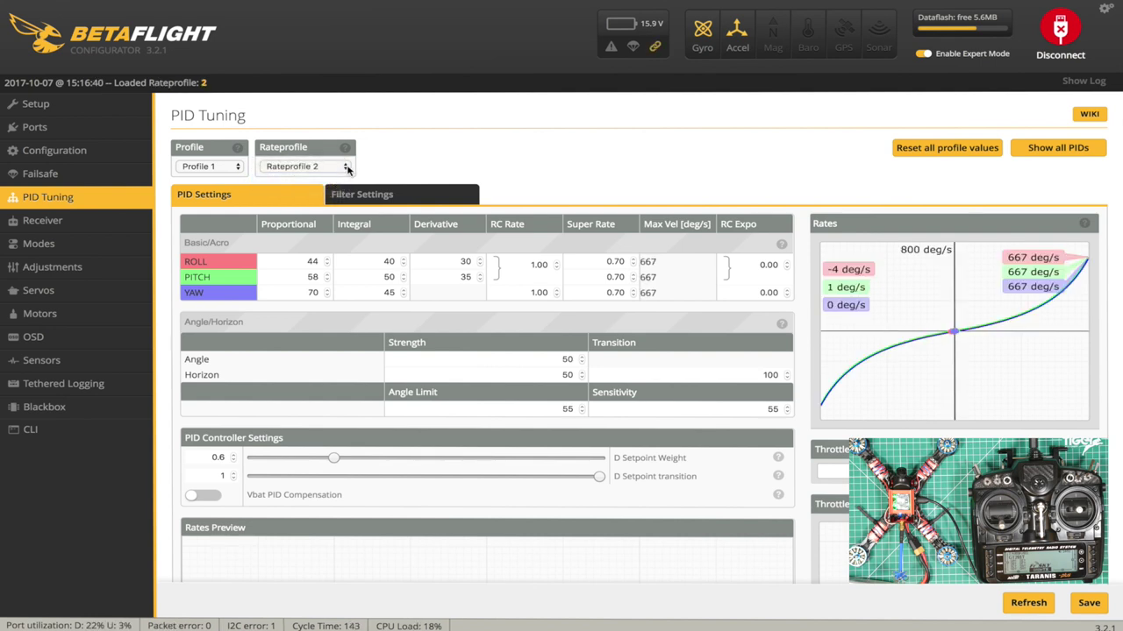
pyautogui.click(347, 169)
pyautogui.click(330, 182)
pyautogui.click(334, 169)
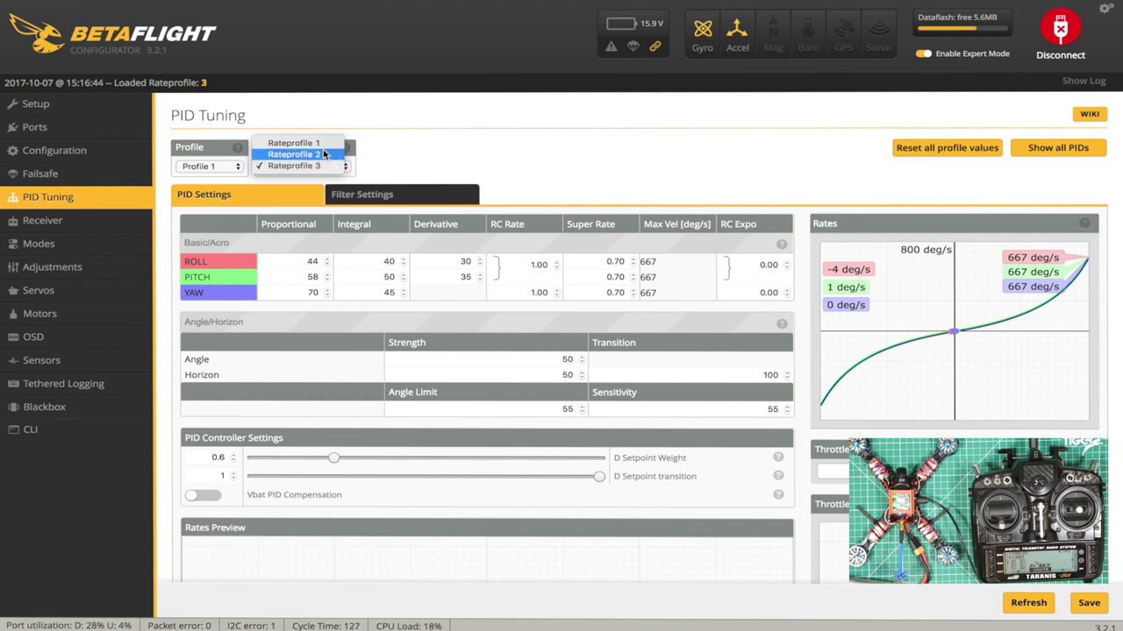
pyautogui.click(293, 144)
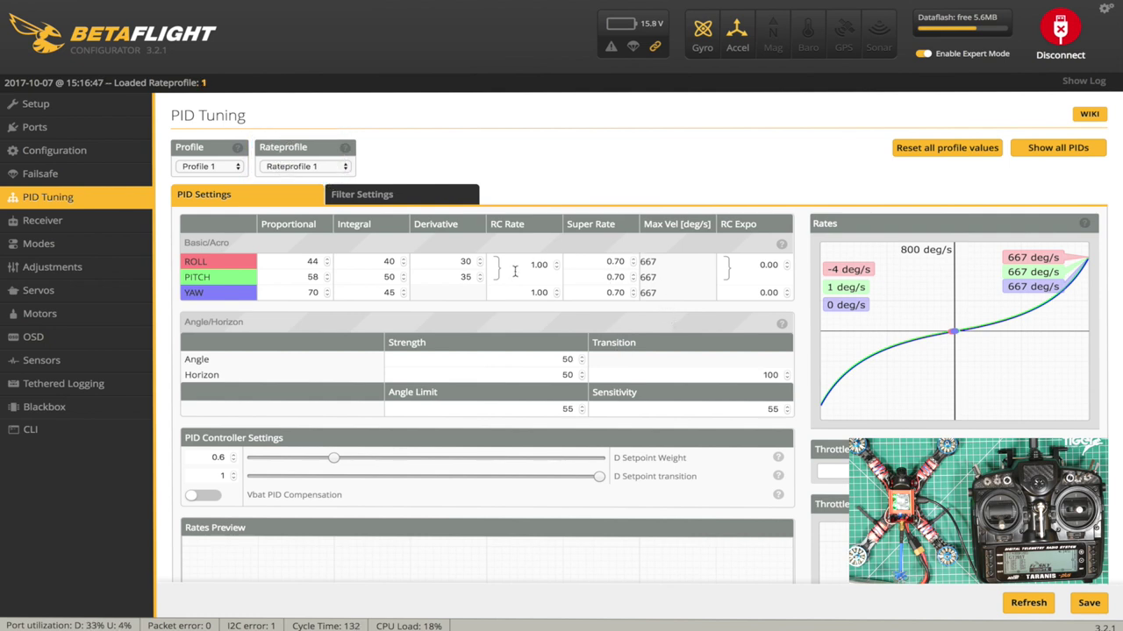
# View the receiver channels and replace the ARM mode's range with one on AUX 1 from 1875 to 2100
pyautogui.click(55, 225)
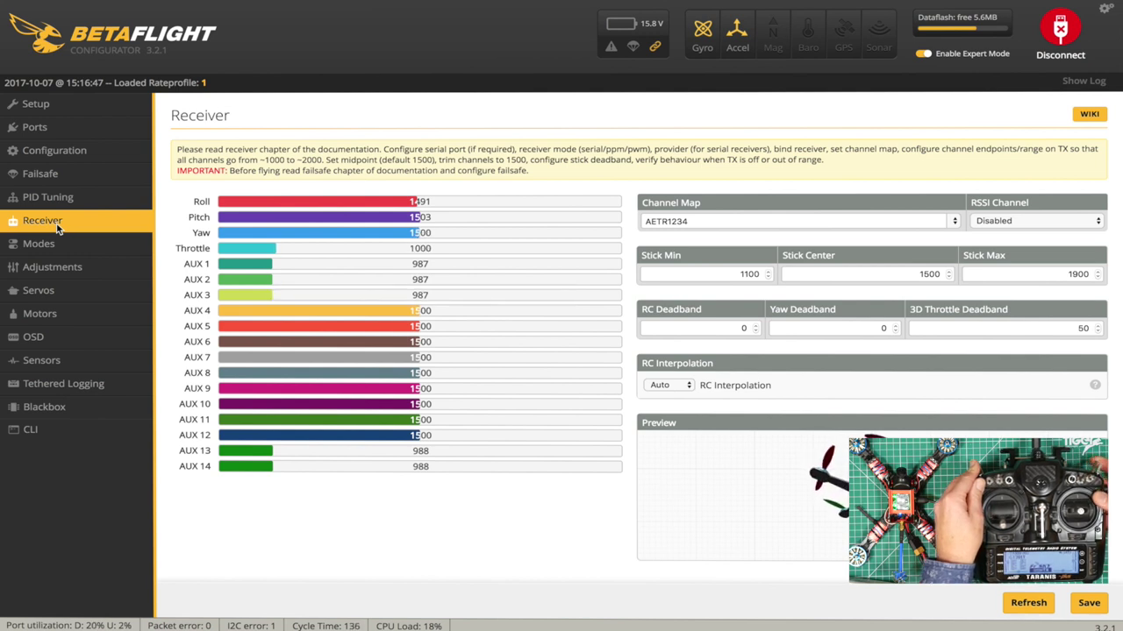
pyautogui.click(63, 245)
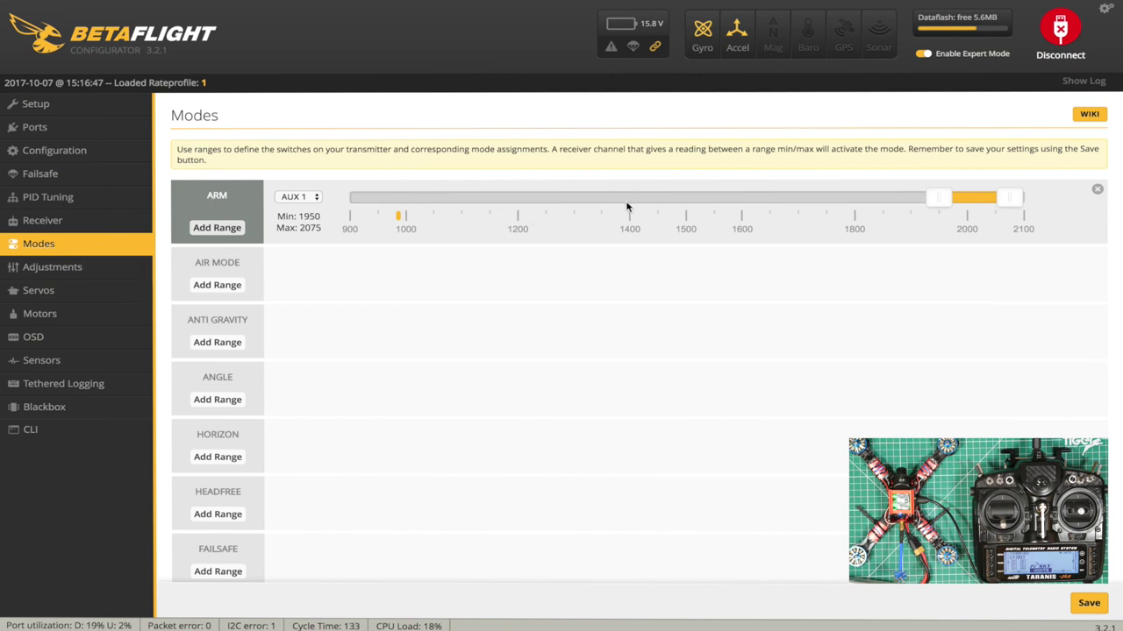
pyautogui.click(1097, 189)
pyautogui.click(228, 218)
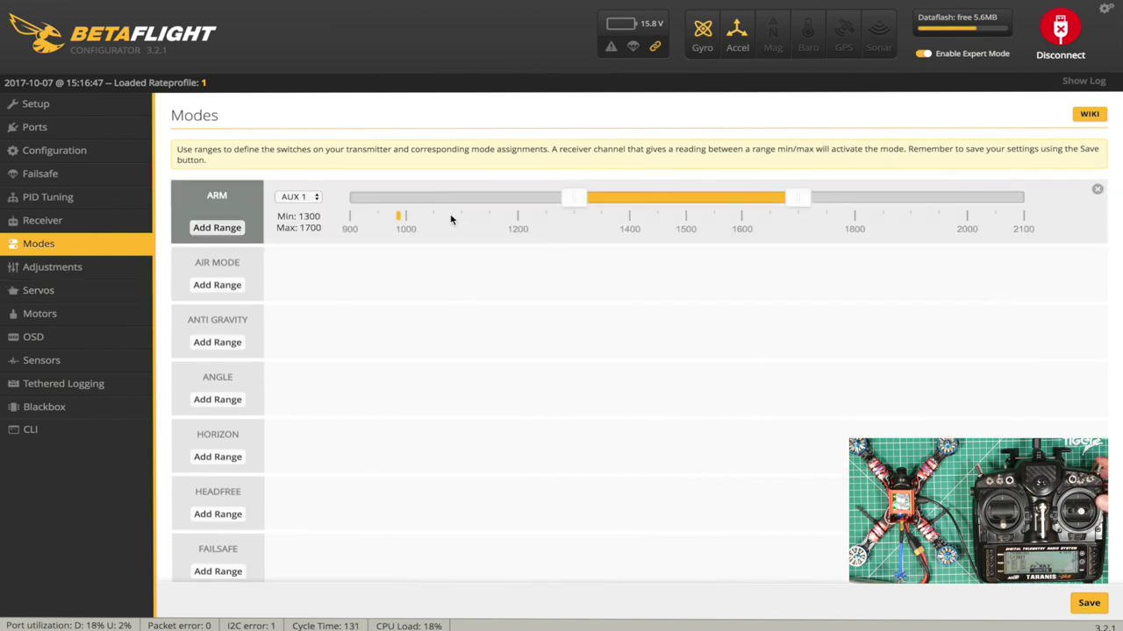
pyautogui.moveTo(802, 198); pyautogui.dragTo(1023, 198)
pyautogui.moveTo(578, 199); pyautogui.dragTo(906, 205)
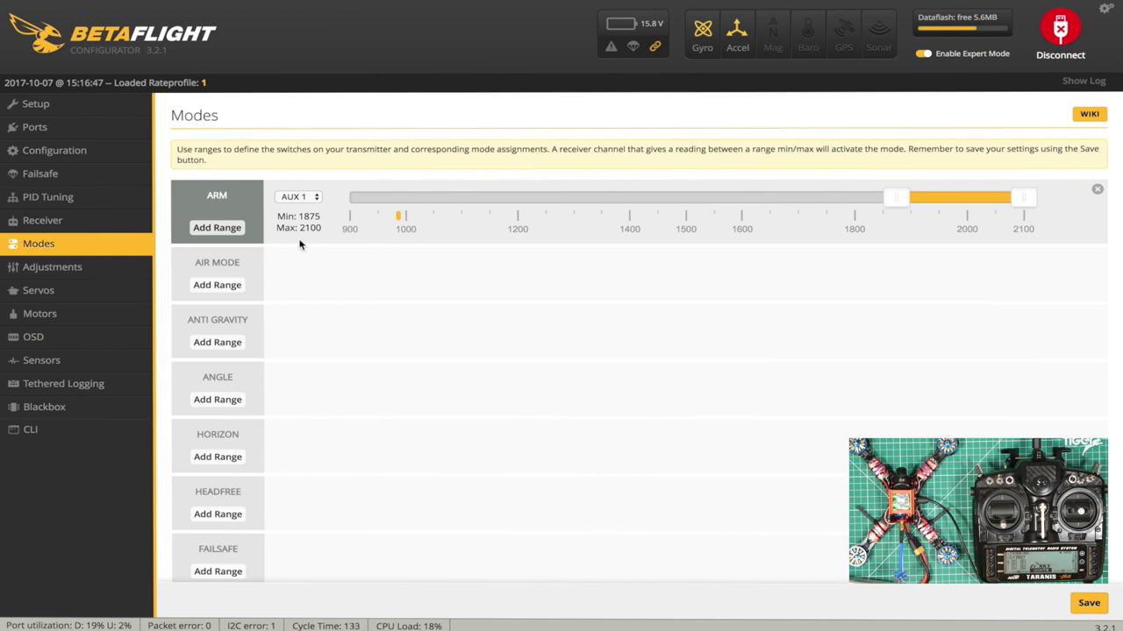
# Add a second ARM range on AUX 2 and remove it again
pyautogui.click(218, 228)
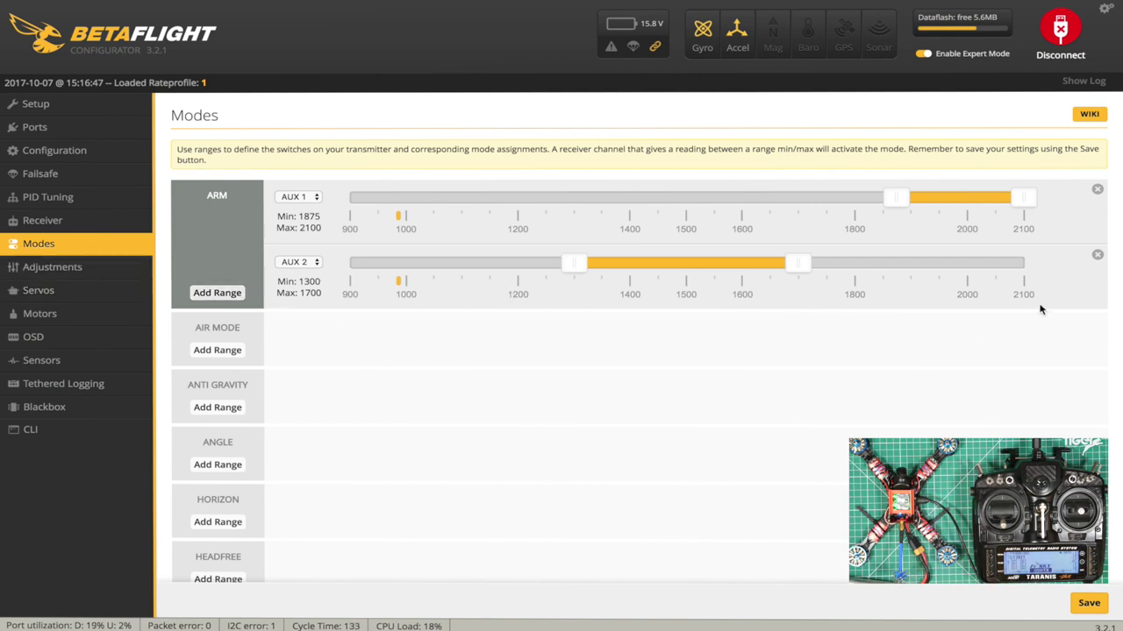
pyautogui.click(1098, 255)
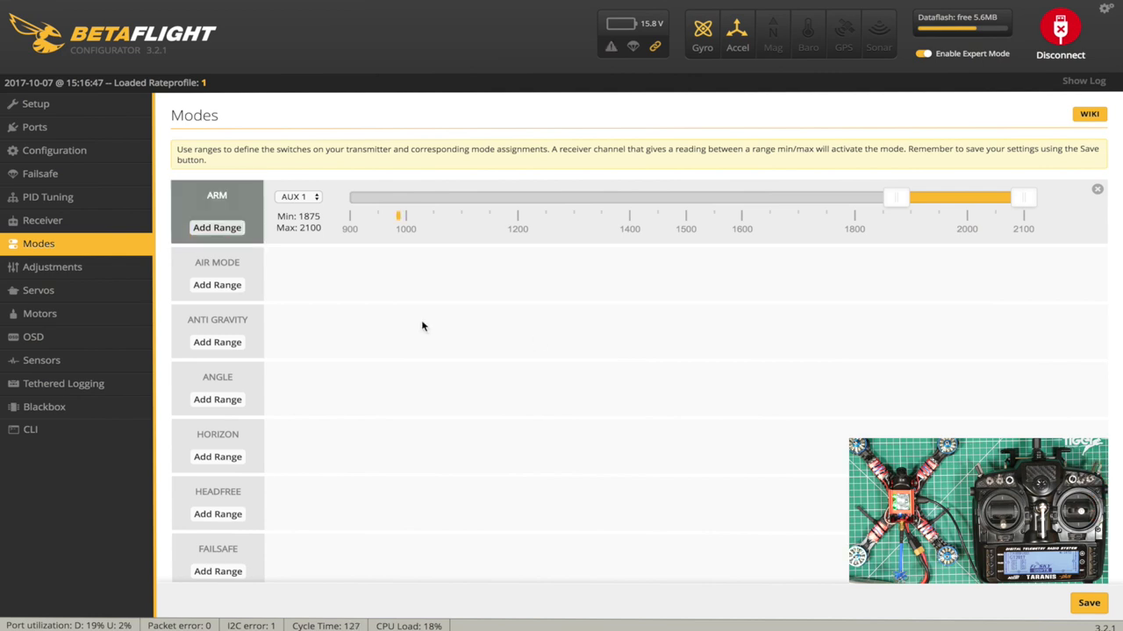
# Add a range to the ANGLE mode on AUX 2 from 925 to 1050
pyautogui.click(230, 402)
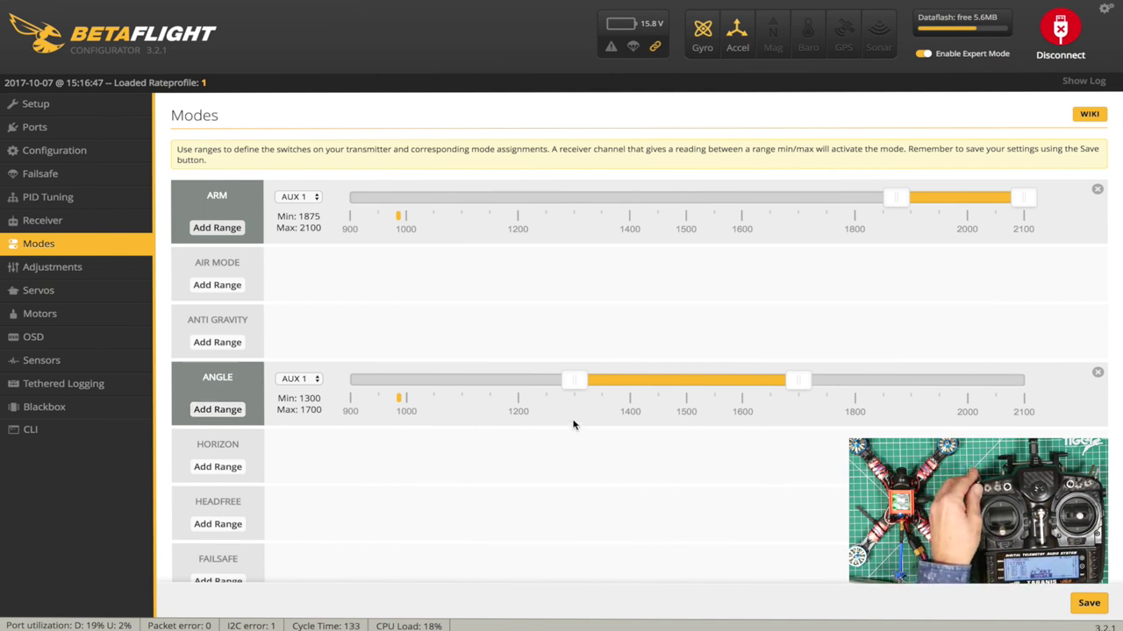
pyautogui.click(317, 379)
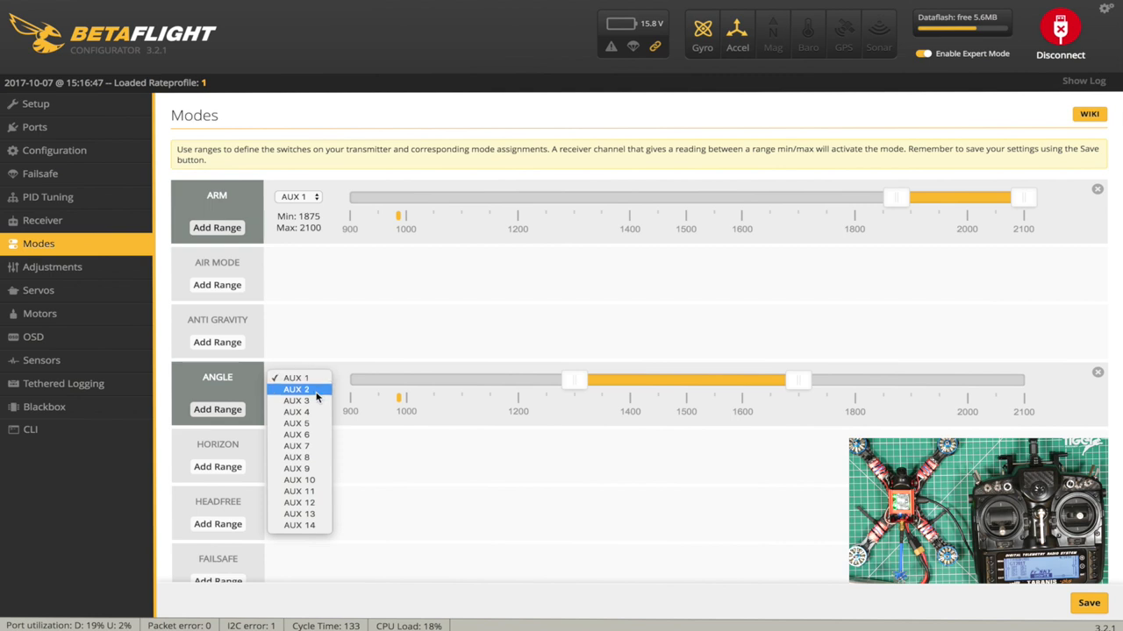
pyautogui.click(317, 393)
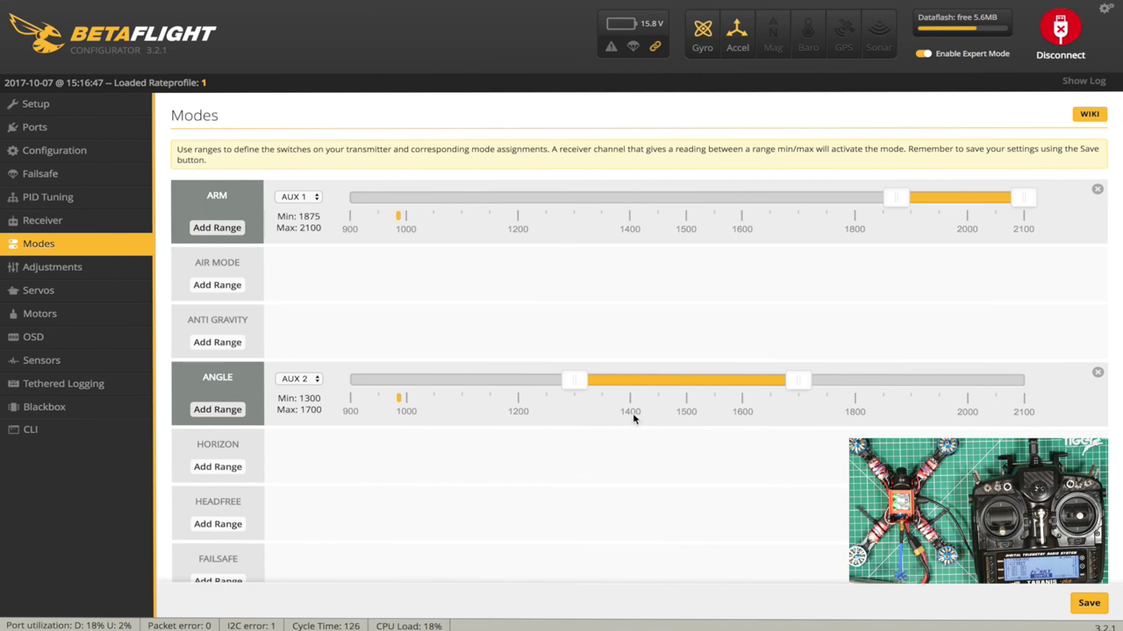
pyautogui.moveTo(577, 383); pyautogui.dragTo(369, 386)
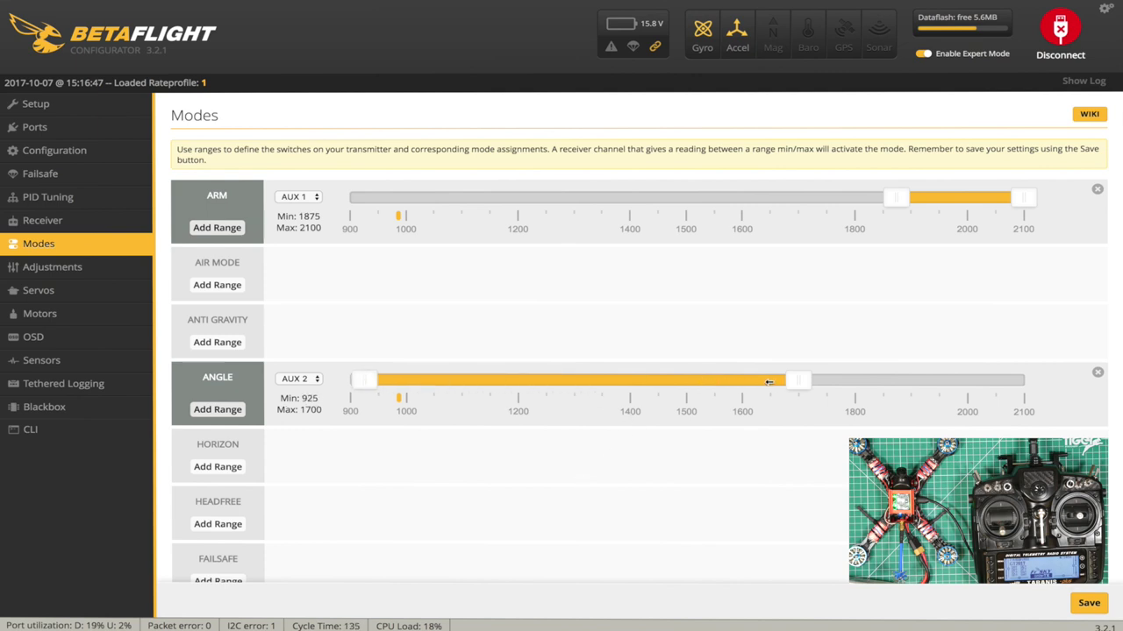
pyautogui.moveTo(768, 382); pyautogui.dragTo(437, 391)
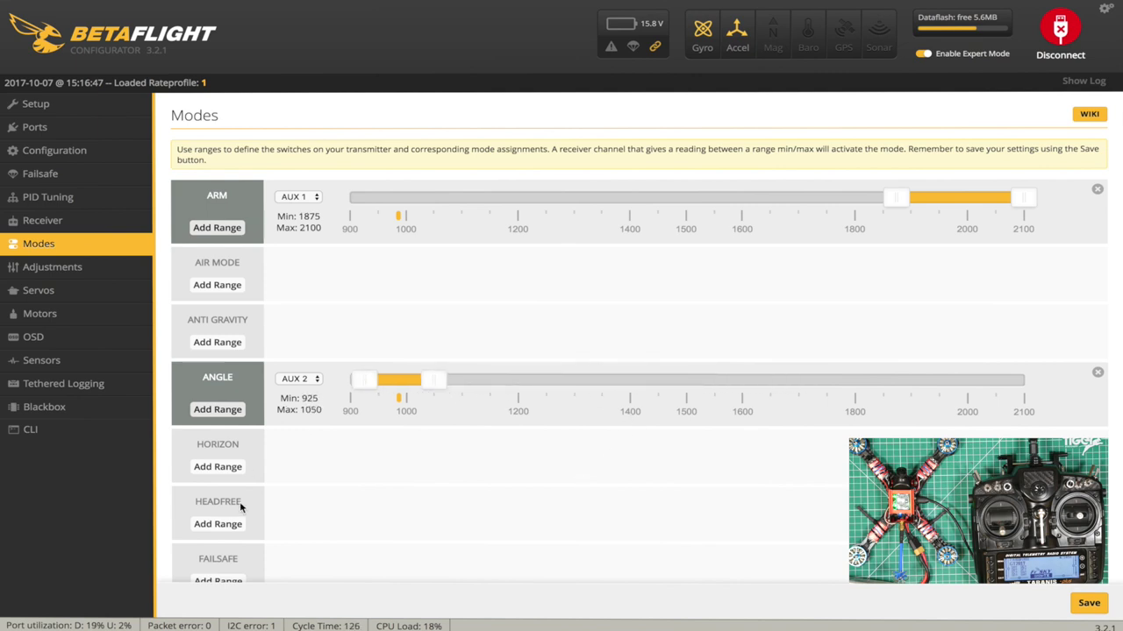
# Add a range to the HORIZON mode on AUX 2 from 1425 to 1550
pyautogui.click(218, 467)
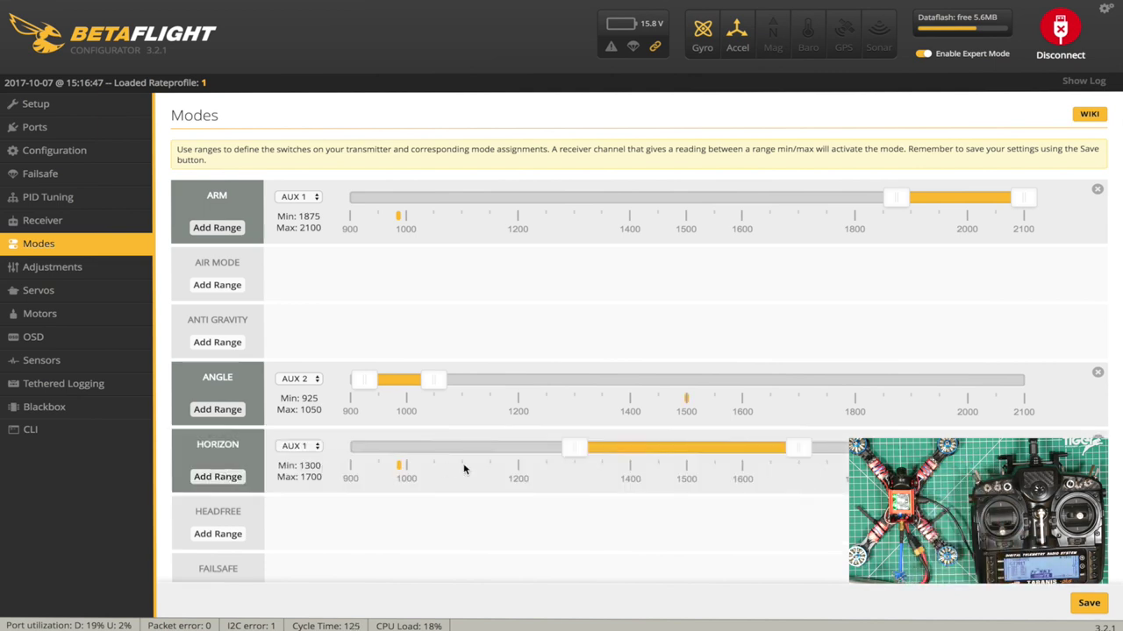
pyautogui.click(298, 446)
pyautogui.click(294, 456)
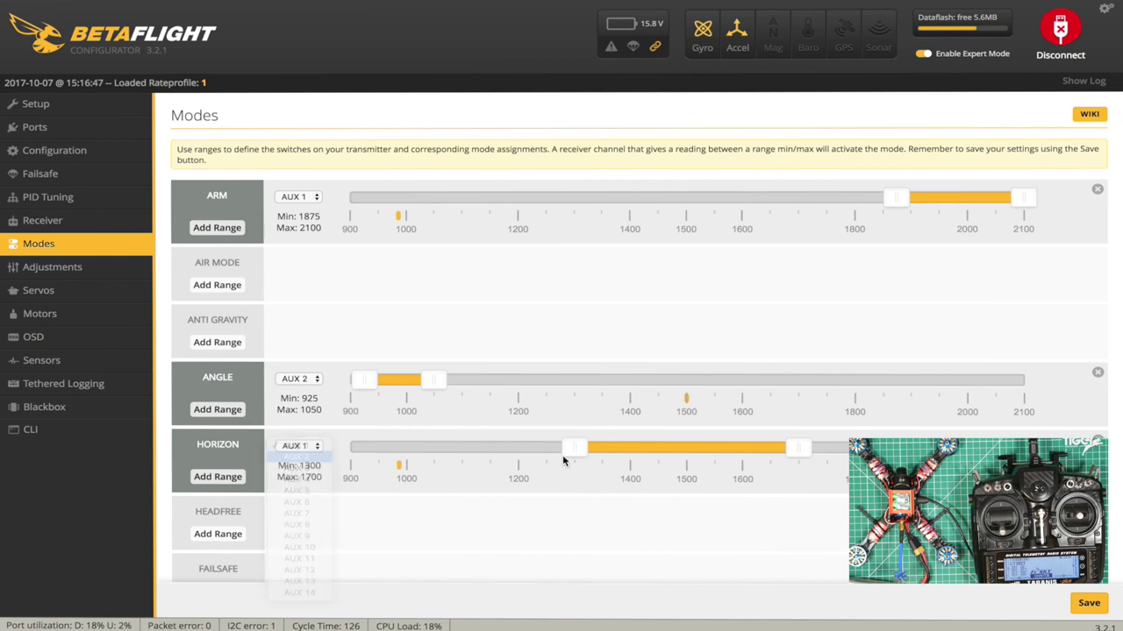
pyautogui.moveTo(575, 455); pyautogui.dragTo(639, 454)
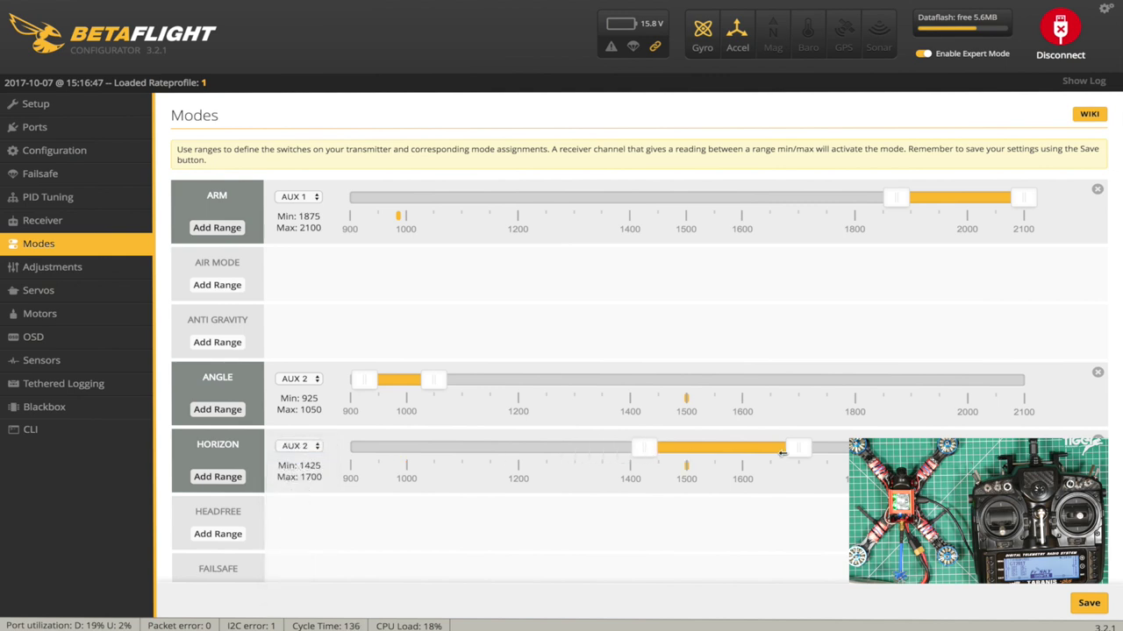
pyautogui.moveTo(803, 451); pyautogui.dragTo(720, 455)
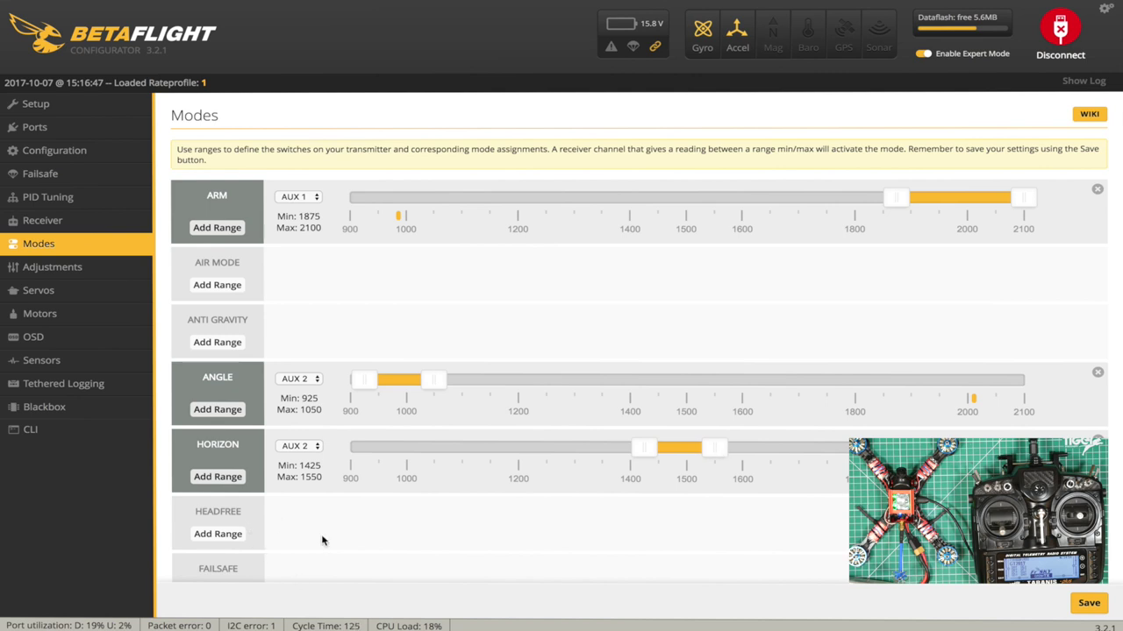
# Add a range to AIR MODE on AUX 2 from 1950 to 2075 and save the mode assignments
pyautogui.scroll(-3, 322, 540)
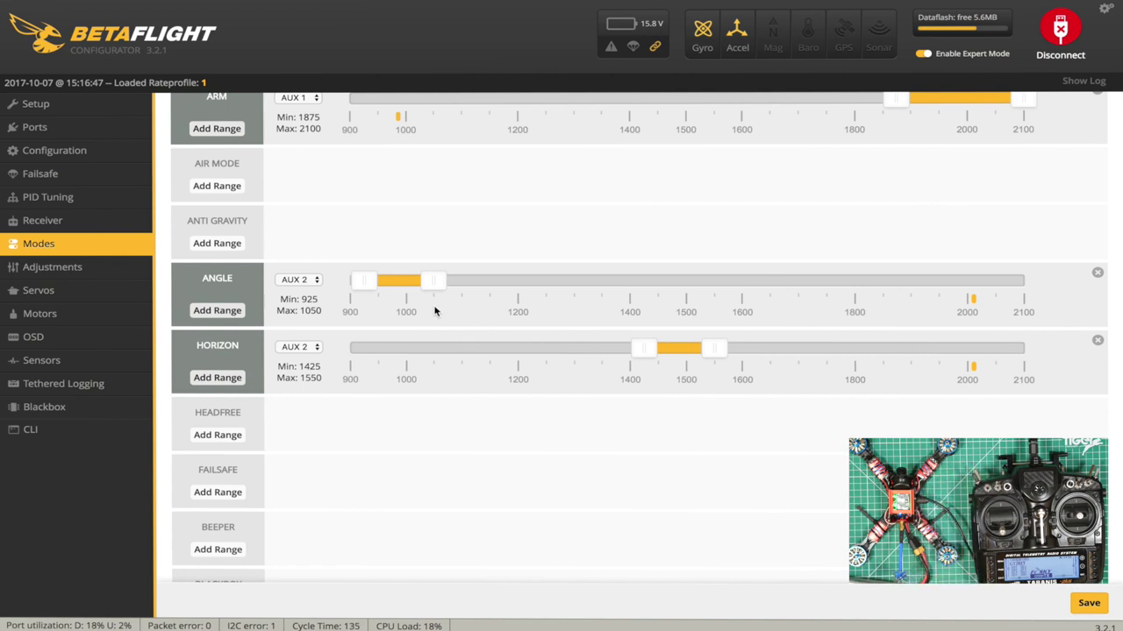
pyautogui.scroll(3, 536, 385)
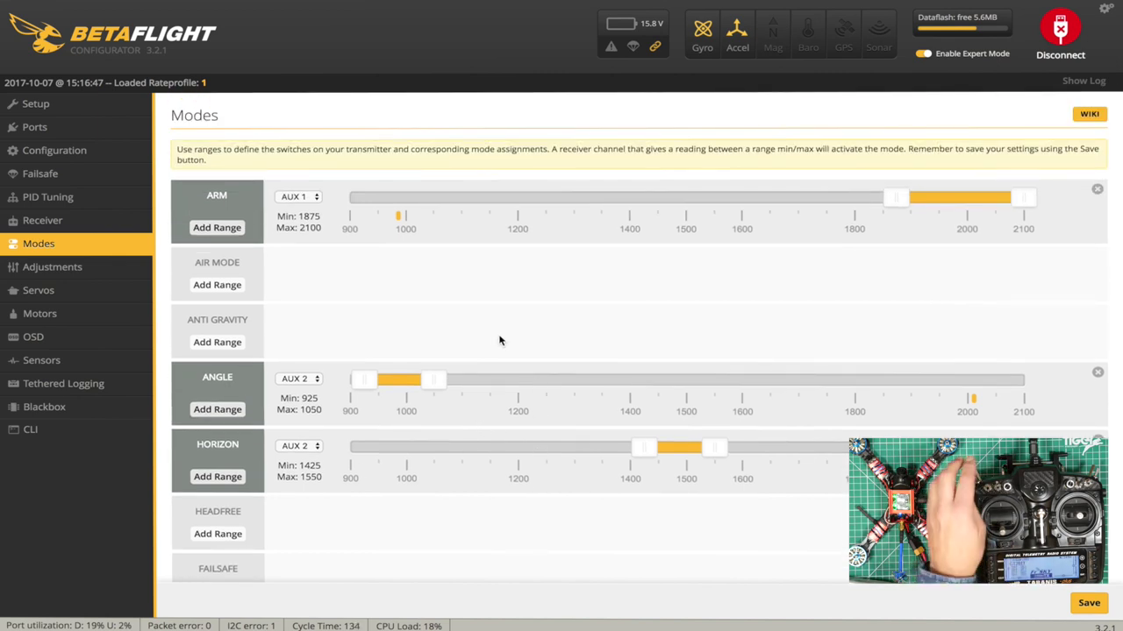
pyautogui.click(230, 286)
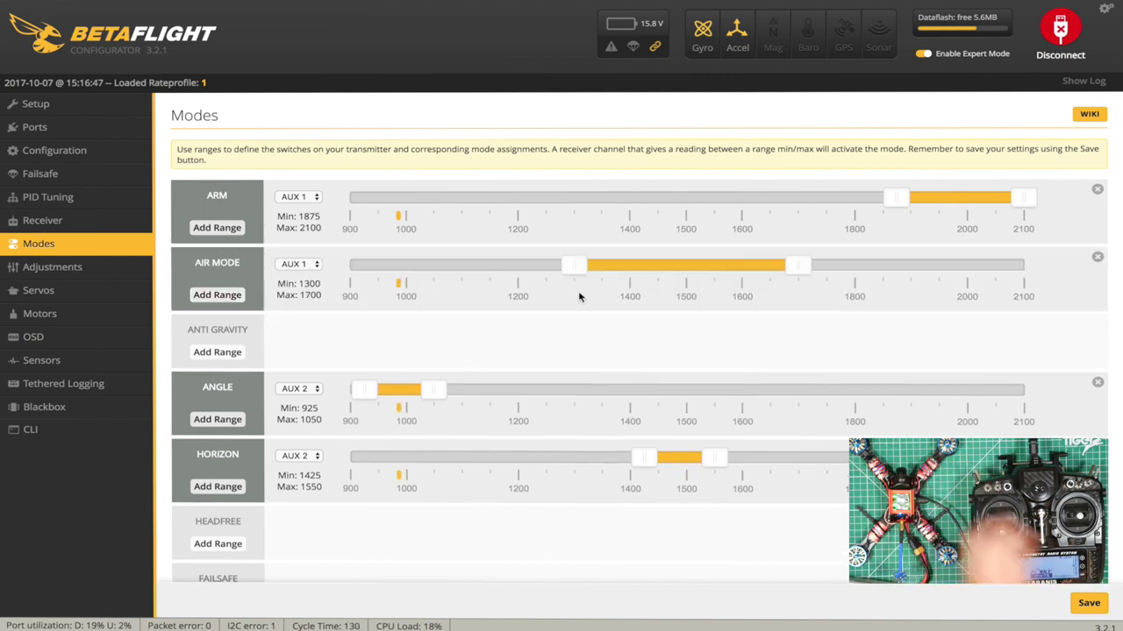
pyautogui.click(313, 266)
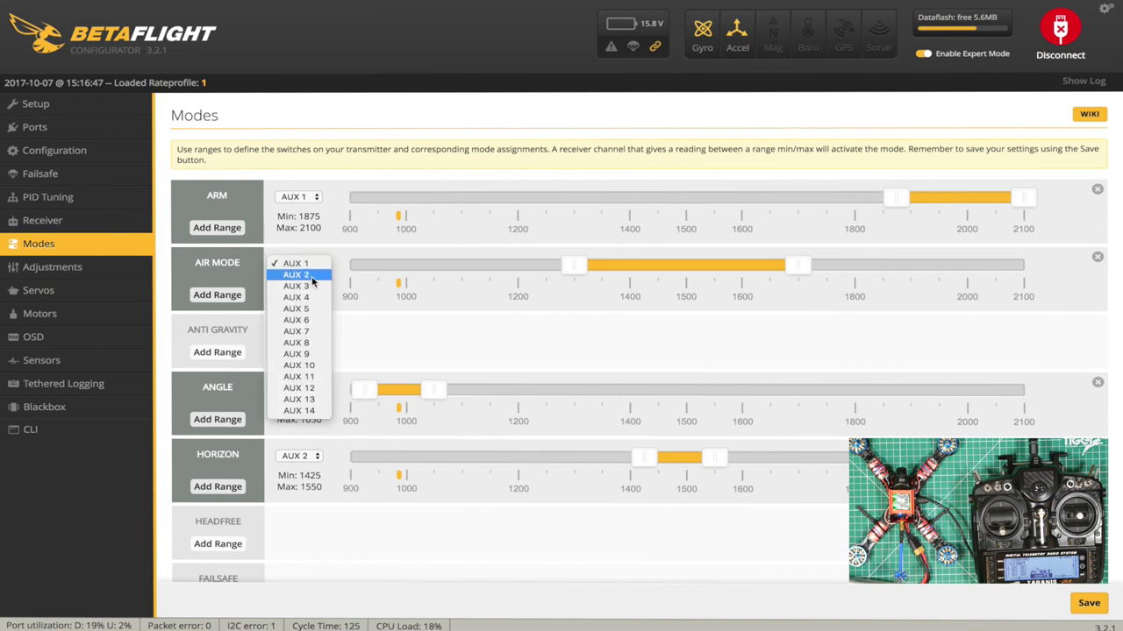
pyautogui.press('Return')
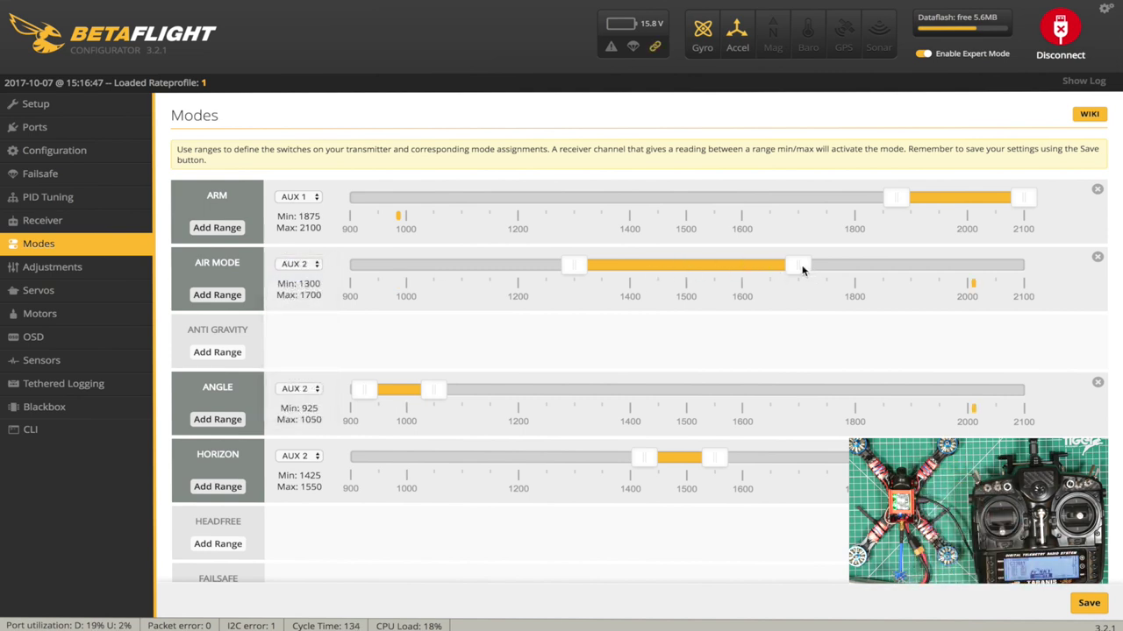
pyautogui.moveTo(801, 270); pyautogui.dragTo(1022, 271)
pyautogui.moveTo(574, 268); pyautogui.dragTo(933, 268)
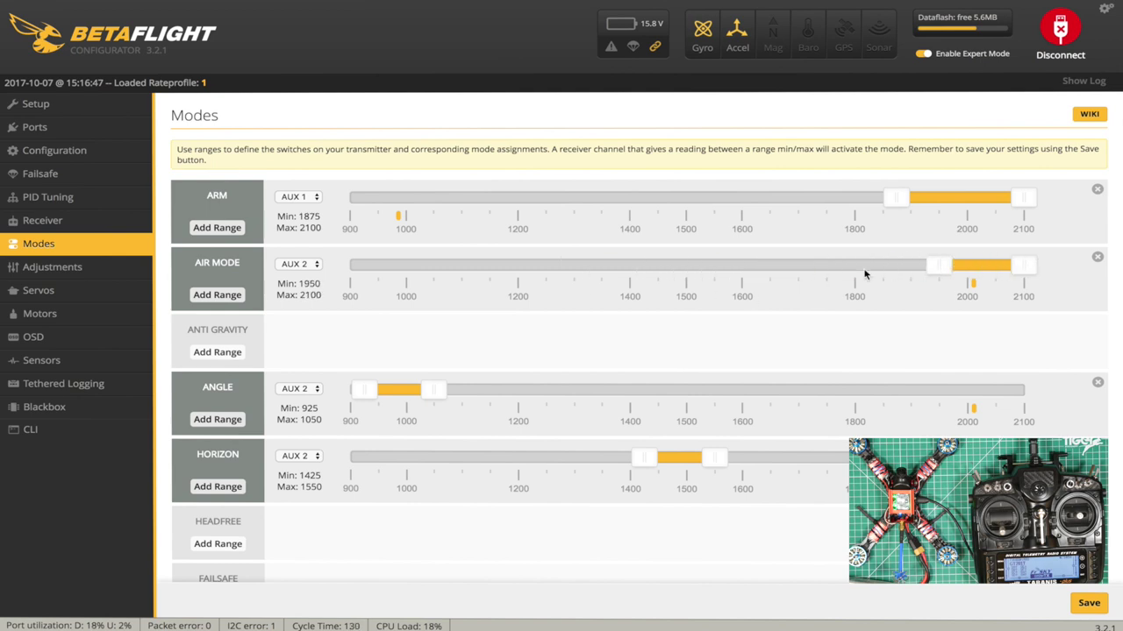
pyautogui.moveTo(1019, 271); pyautogui.dragTo(1006, 272)
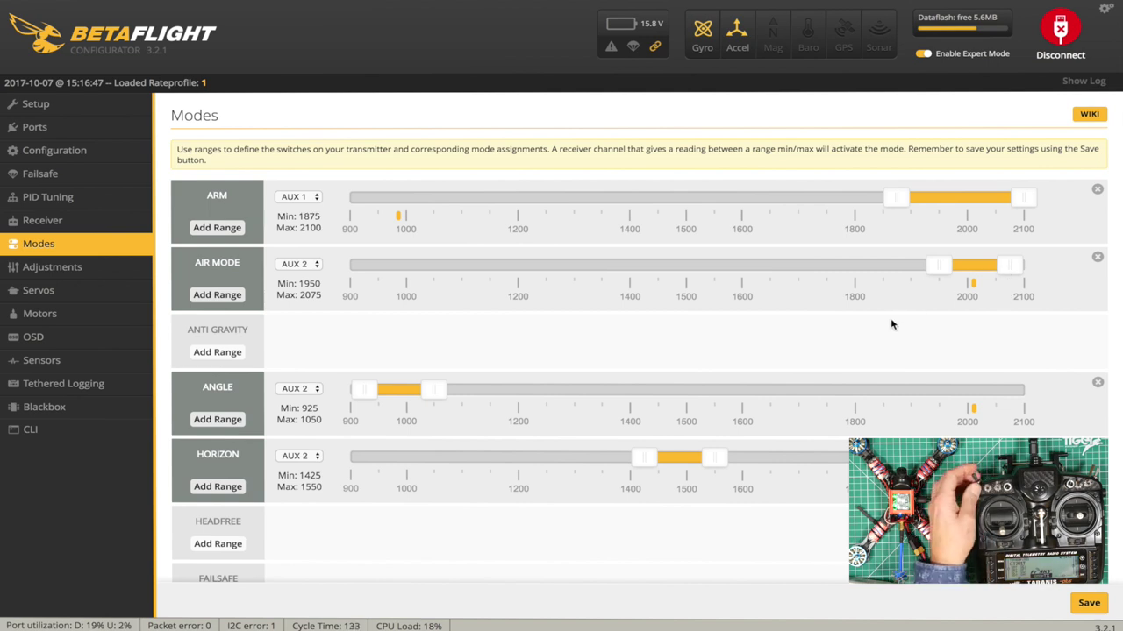
pyautogui.click(1091, 604)
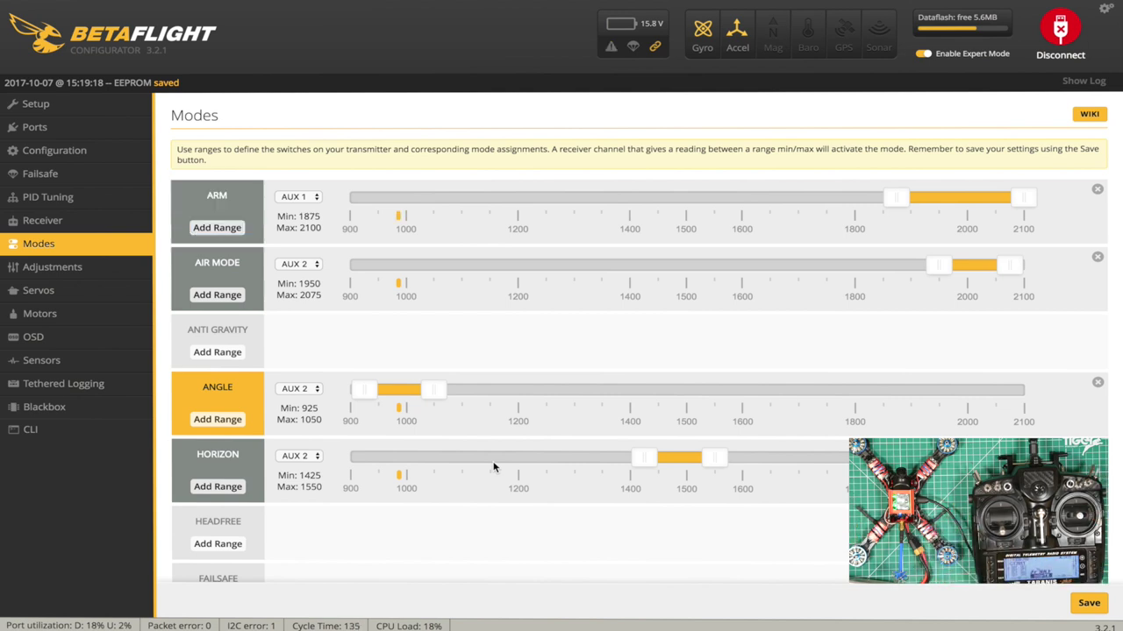
# Add a range to the BEEPER mode on AUX 3 from 1950 to 2100 and save it
pyautogui.scroll(-4, 501, 502)
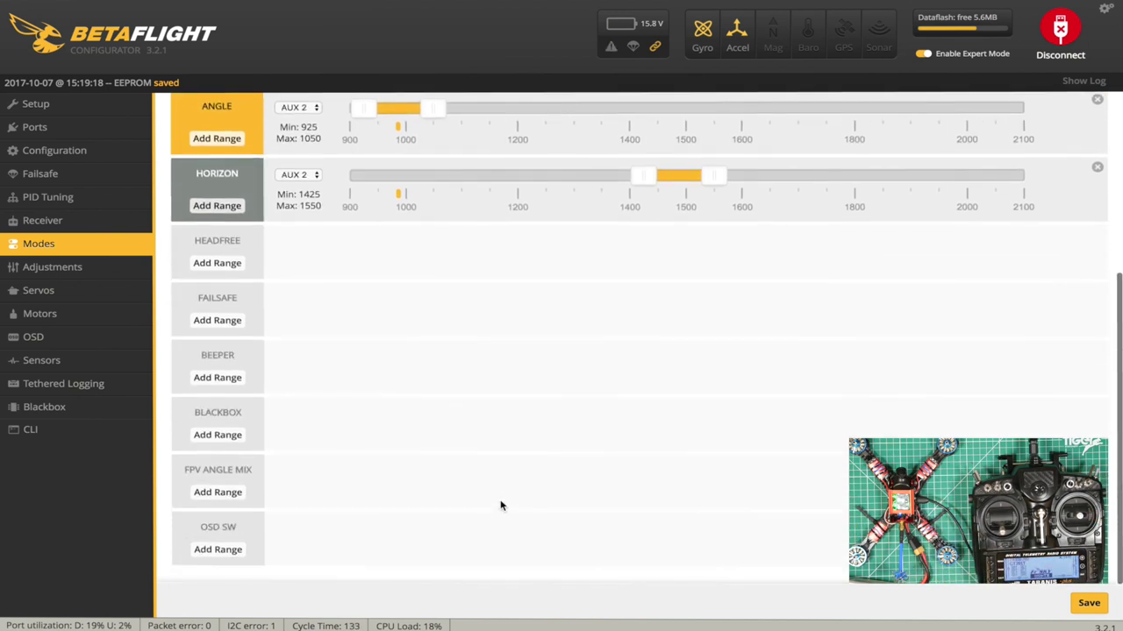
pyautogui.click(225, 380)
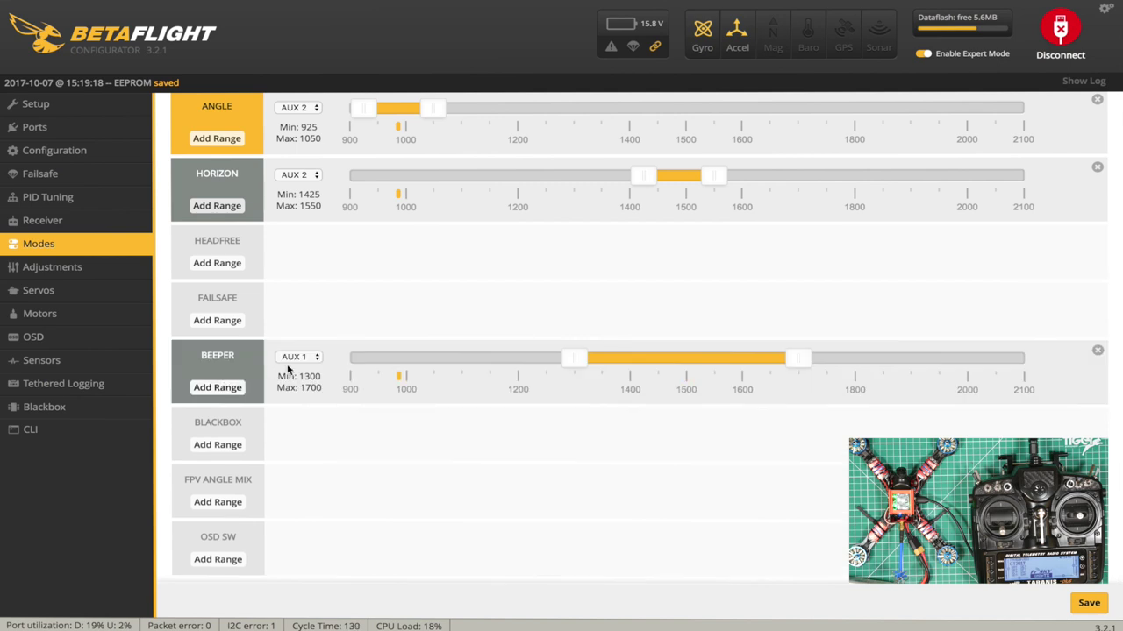
pyautogui.click(315, 357)
pyautogui.click(311, 383)
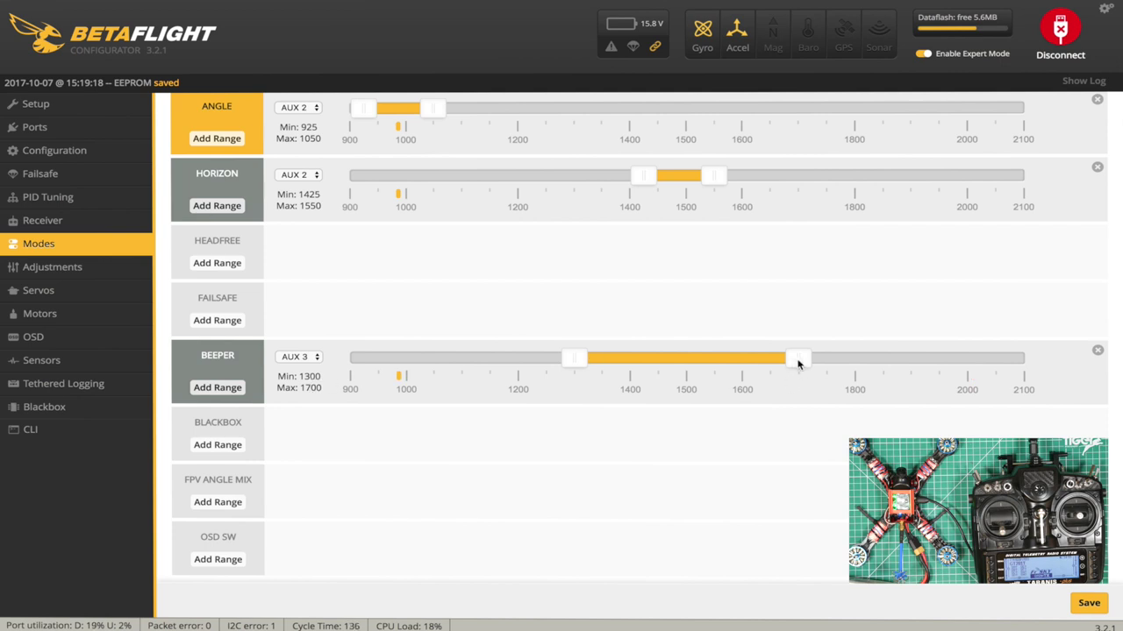
pyautogui.moveTo(796, 362); pyautogui.dragTo(1065, 349)
pyautogui.moveTo(575, 360); pyautogui.dragTo(938, 373)
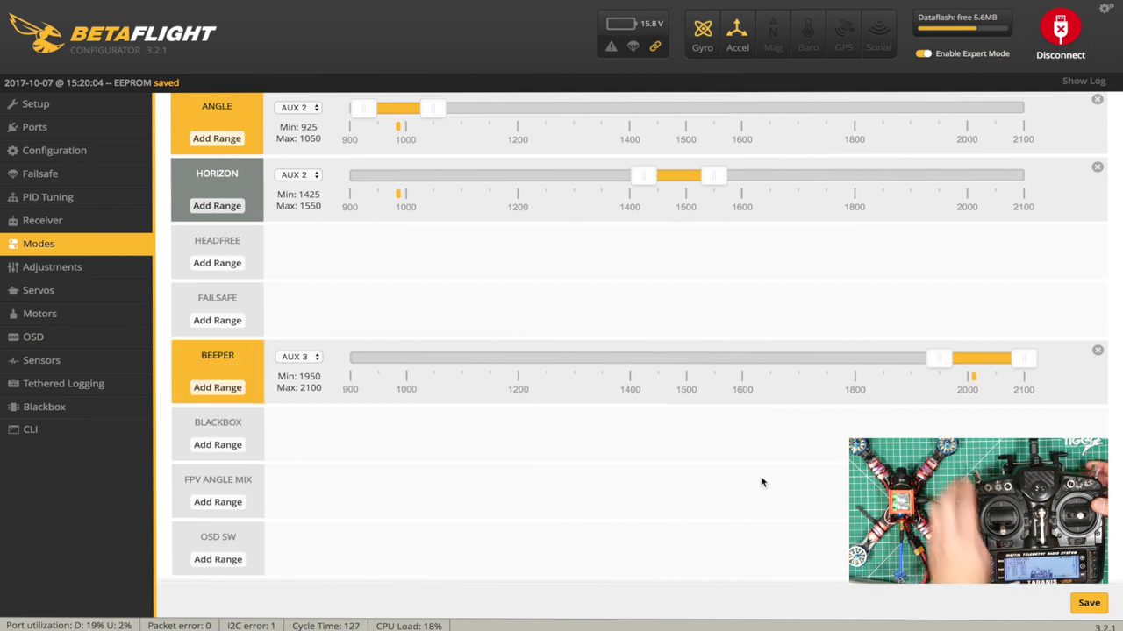
# In the OSD settings, place the battery voltage at the preview's top centre, set the Minutes alarm to 5 and save
pyautogui.click(42, 273)
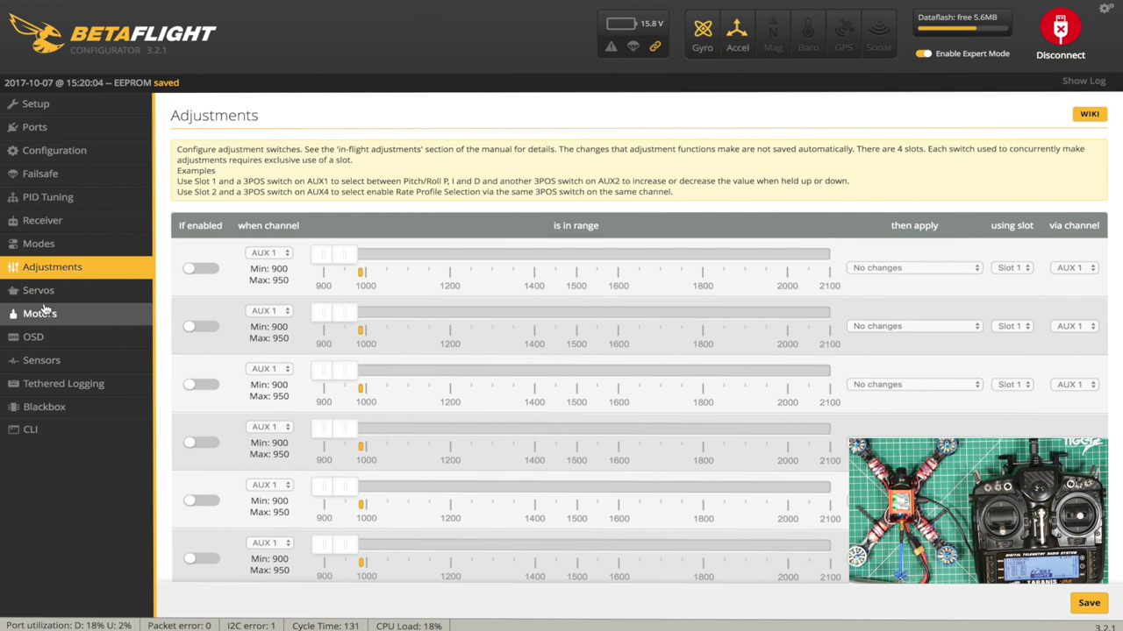
pyautogui.click(46, 339)
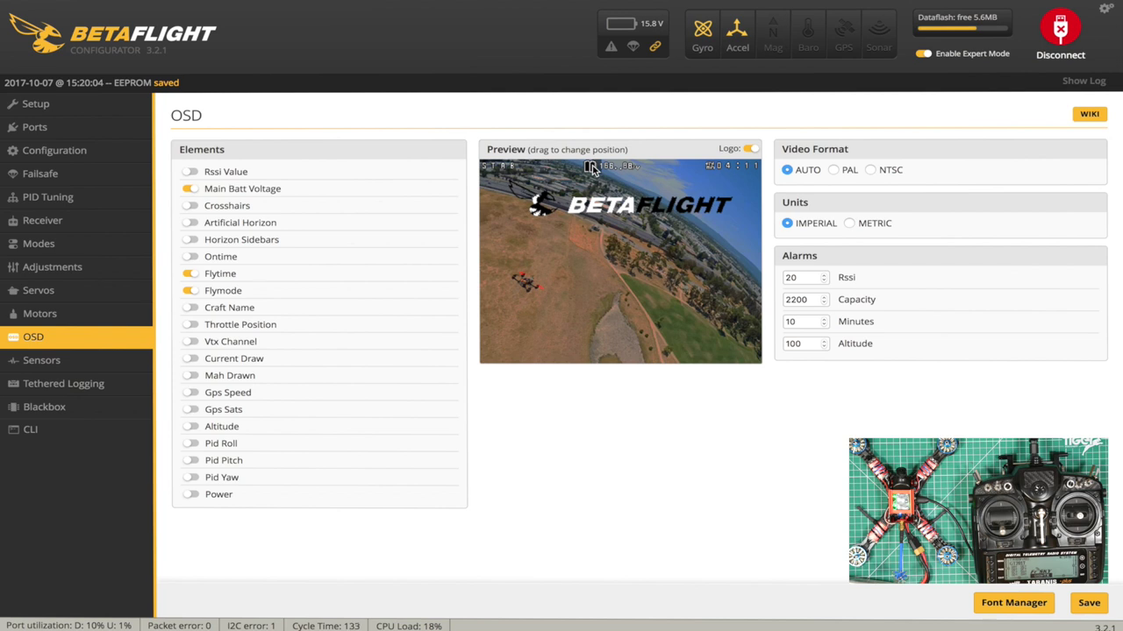
pyautogui.moveTo(593, 171); pyautogui.dragTo(594, 169)
pyautogui.click(1086, 602)
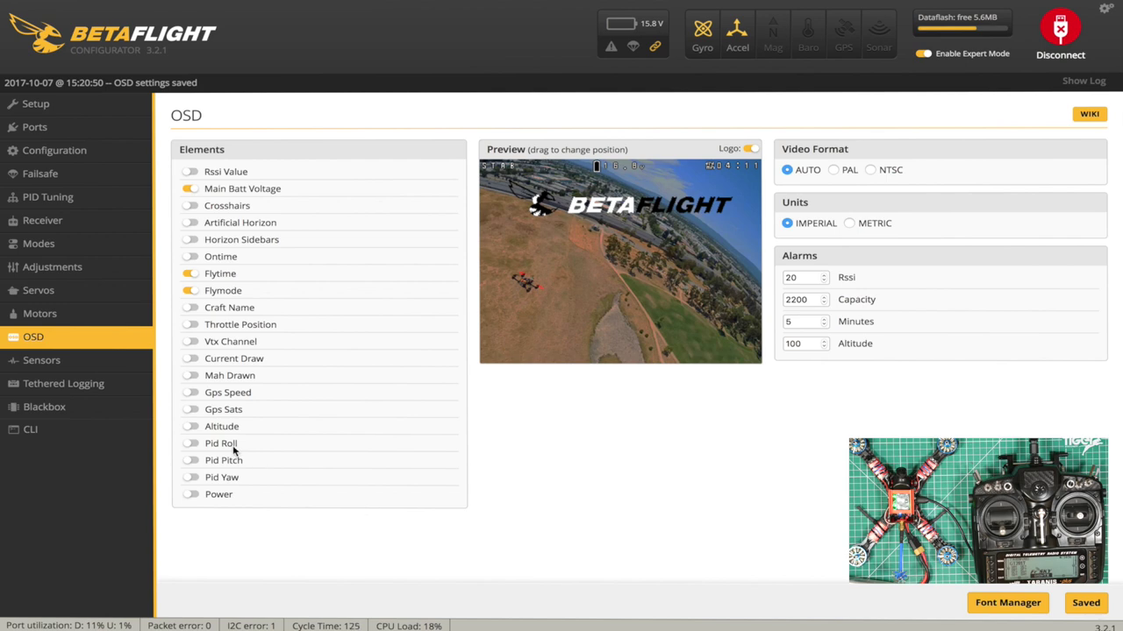
# View the gyroscope graph in Sensors, return to Setup and disconnect the flight controller
pyautogui.click(42, 361)
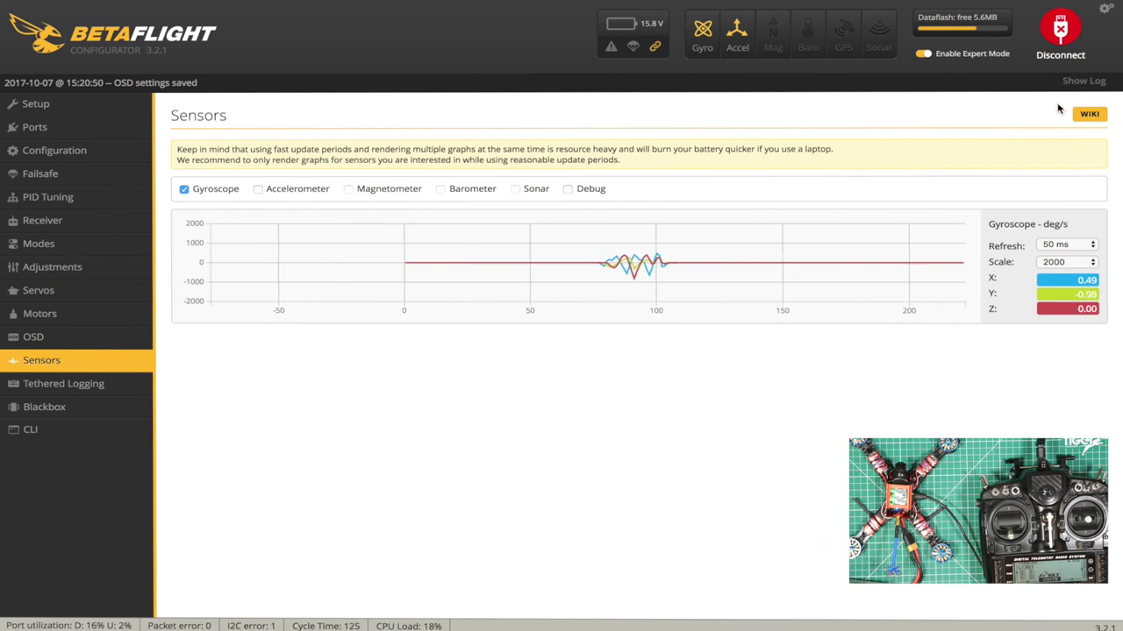
pyautogui.click(77, 105)
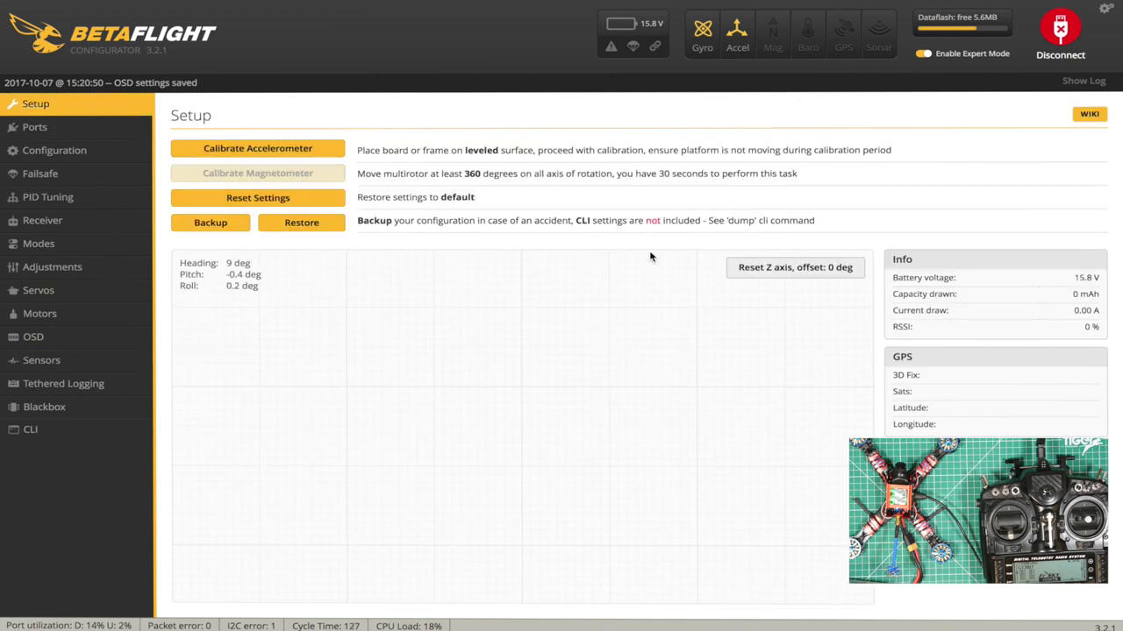
pyautogui.click(1061, 29)
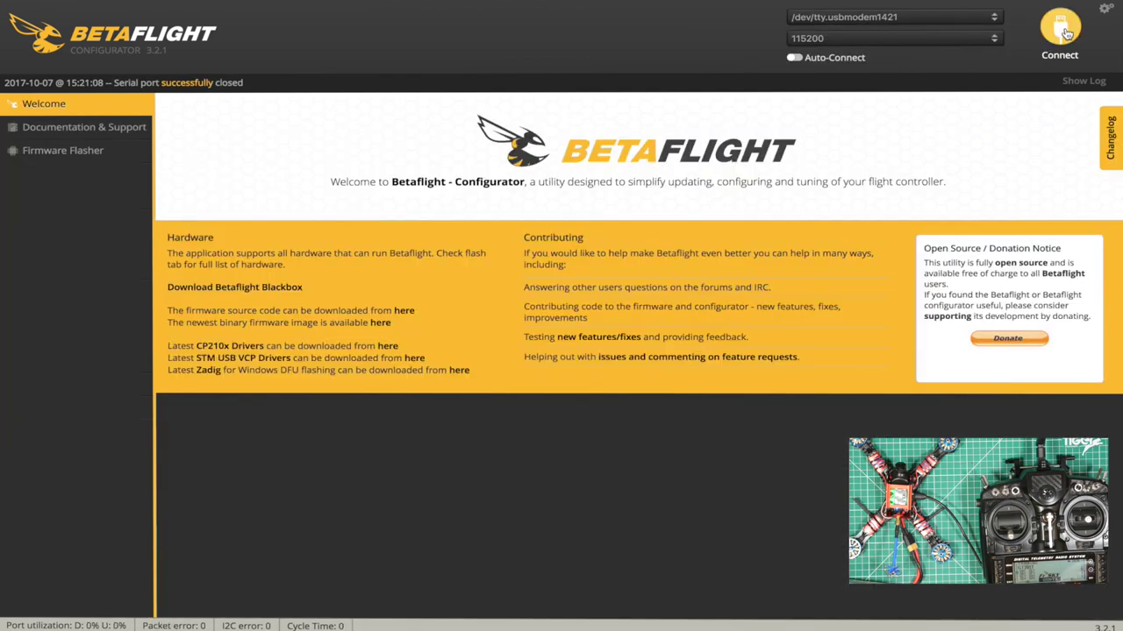